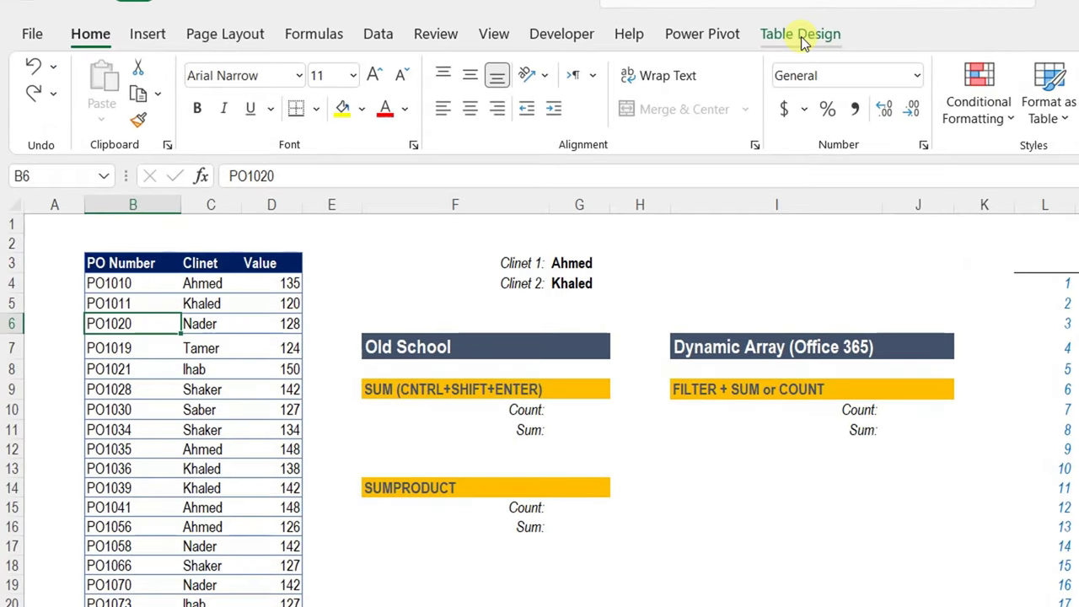
- Examine the order table's name, the two client selection cells G3 and G4, and the Dynamic Array section heading
{"action": "left_click", "coordinate": [800, 38]}
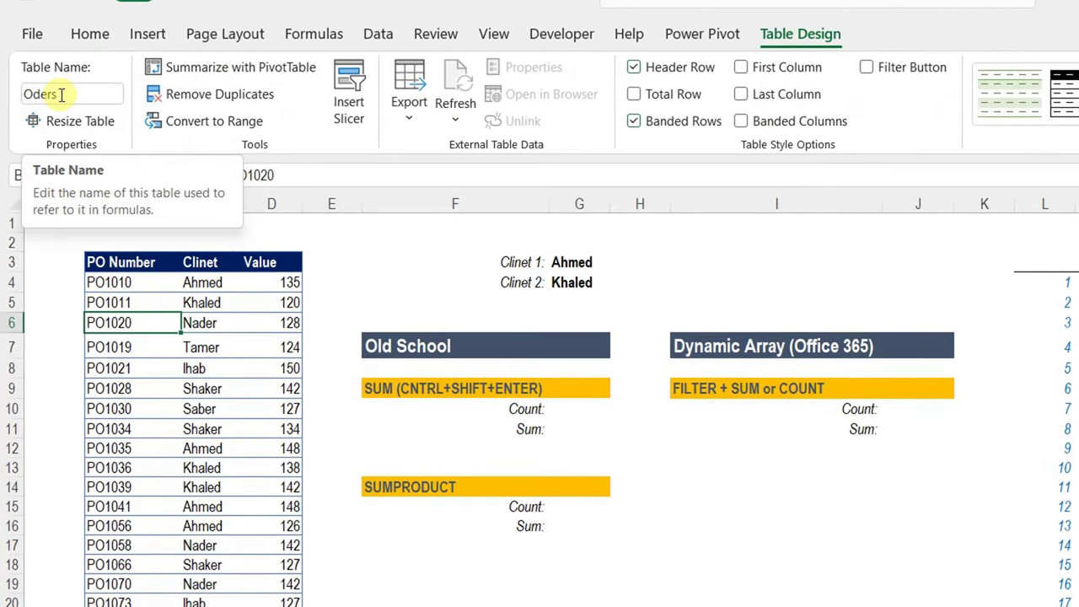
{"action": "left_click", "coordinate": [574, 265]}
{"action": "left_click", "coordinate": [582, 286]}
{"action": "left_click", "coordinate": [578, 267]}
{"action": "left_click", "coordinate": [618, 263]}
{"action": "left_click", "coordinate": [590, 280]}
{"action": "left_click", "coordinate": [577, 283]}
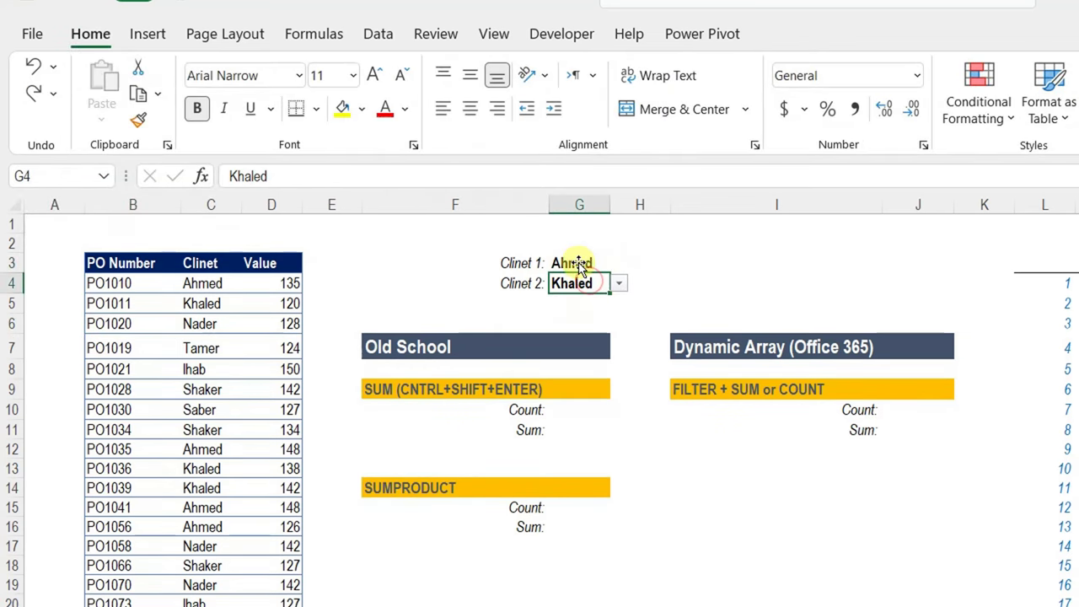
{"action": "left_click", "coordinate": [575, 263]}
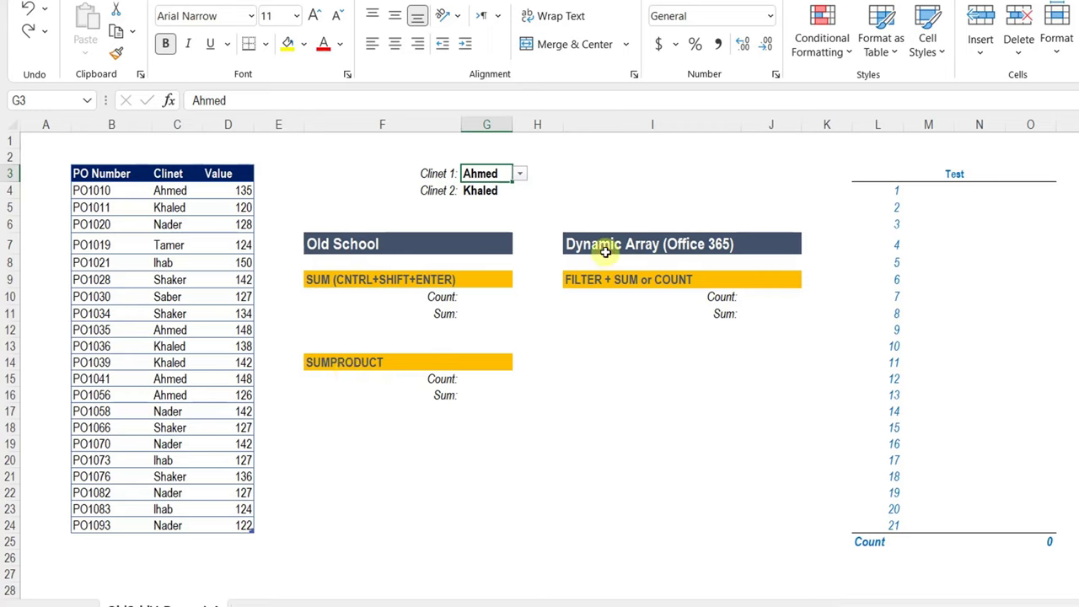
{"action": "left_click", "coordinate": [607, 279]}
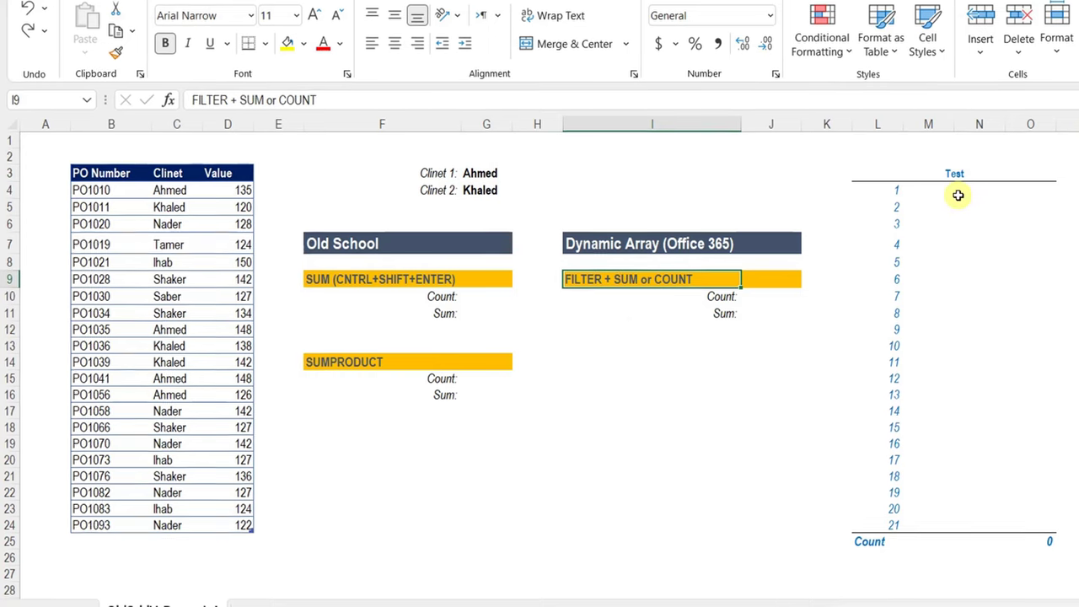
- Enter the array formula =G3=Oders[Clinet] in M4 to compare client 1 with the order table's client column
{"action": "left_click", "coordinate": [959, 195]}
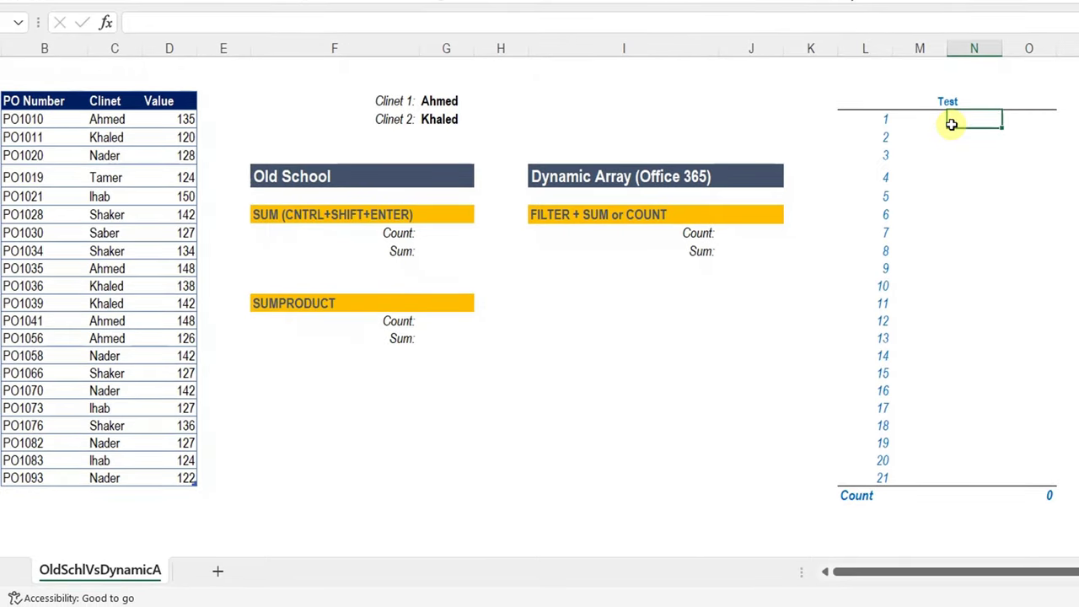
{"action": "key", "text": "Left"}
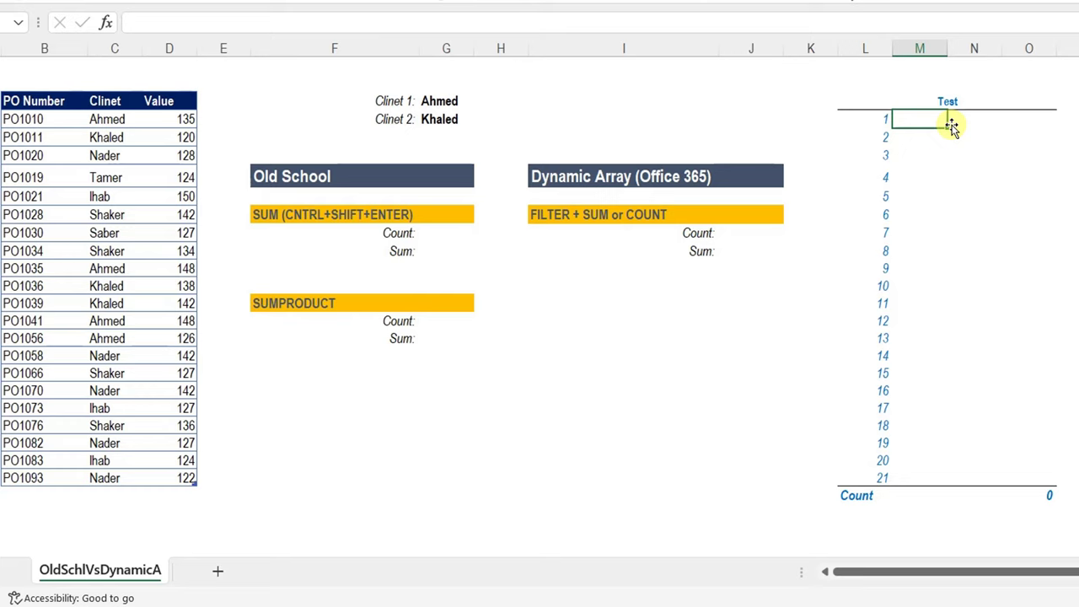
{"action": "left_click", "coordinate": [446, 102]}
{"action": "left_click_drag", "start_coordinate": [97, 119], "coordinate": [110, 478]}
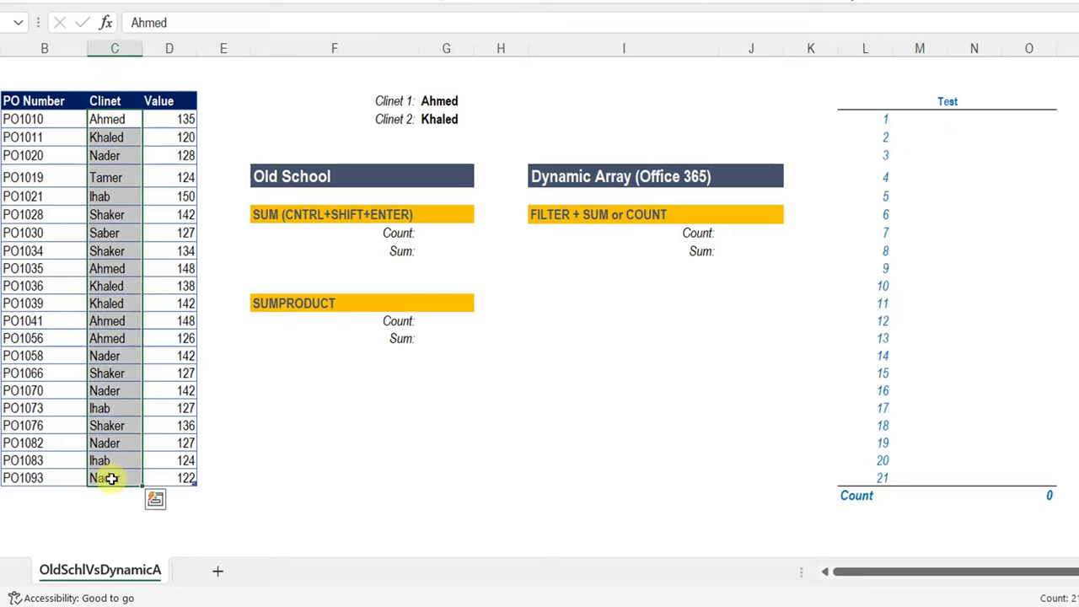
{"action": "left_click", "coordinate": [935, 118]}
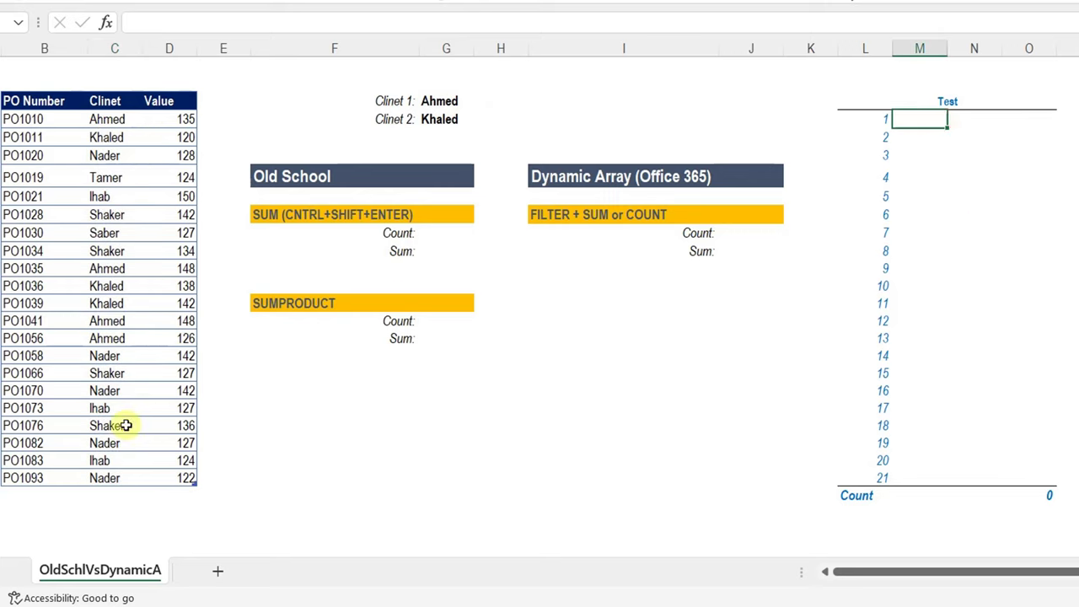
{"action": "type", "text": "="}
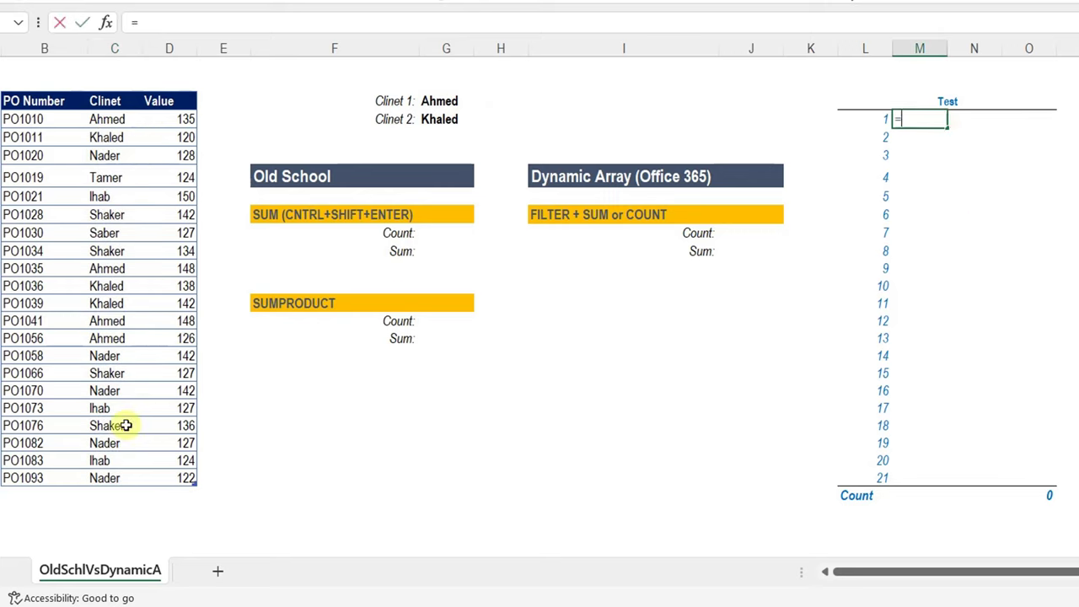
{"action": "left_click", "coordinate": [446, 100]}
{"action": "type", "text": "="}
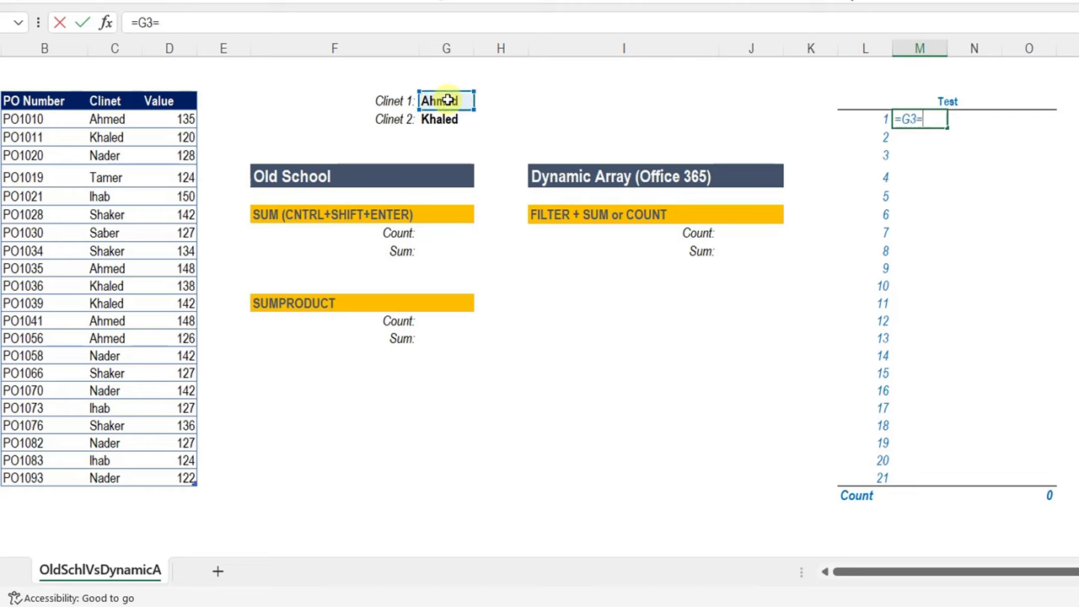
{"action": "left_click_drag", "start_coordinate": [88, 125], "coordinate": [123, 477]}
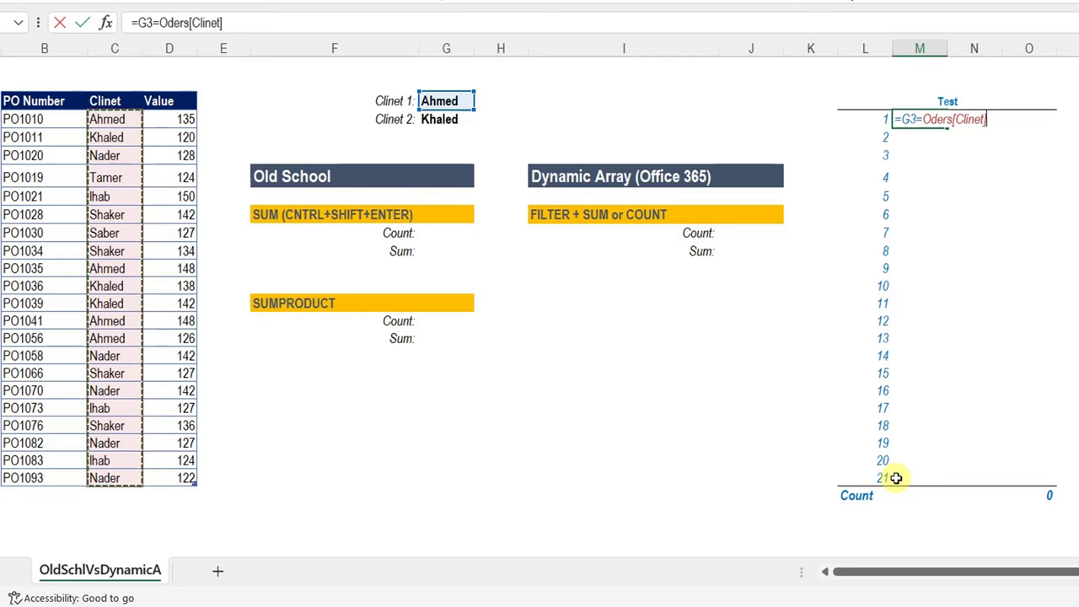
{"action": "key", "text": "ctrl+shift+Return"}
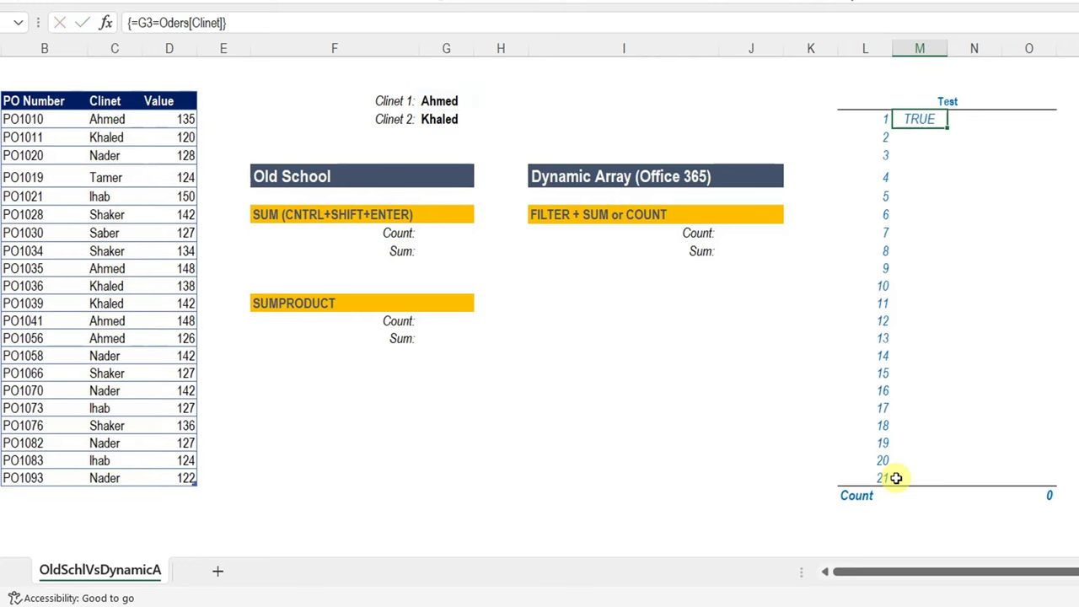
{"action": "left_click", "coordinate": [289, 21]}
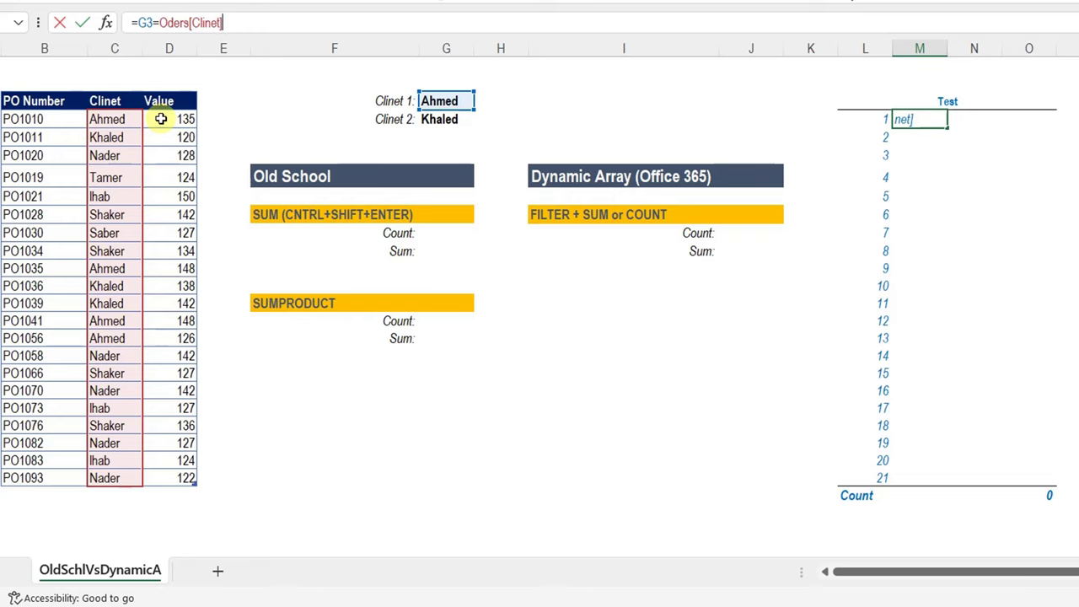
{"action": "key", "text": "ctrl+shift+Return"}
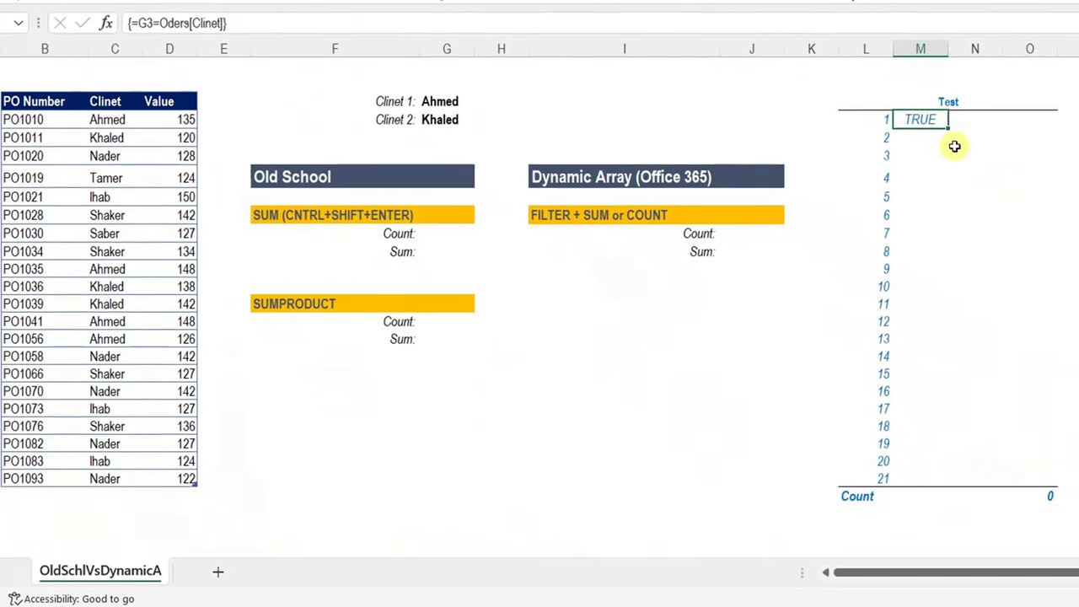
- Extend the client 1 array formula =G3=Oders[Clinet] over the whole range M4:M24 as one multi-cell array
{"action": "left_click_drag", "start_coordinate": [927, 118], "coordinate": [912, 477]}
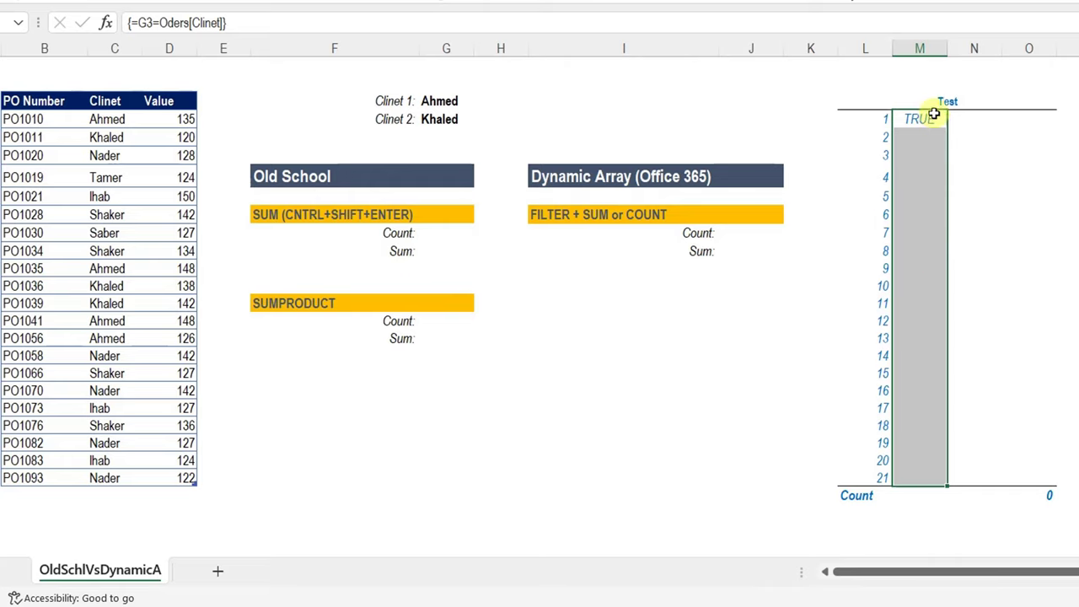
{"action": "left_click", "coordinate": [926, 117]}
{"action": "left_click_drag", "start_coordinate": [926, 117], "coordinate": [916, 480]}
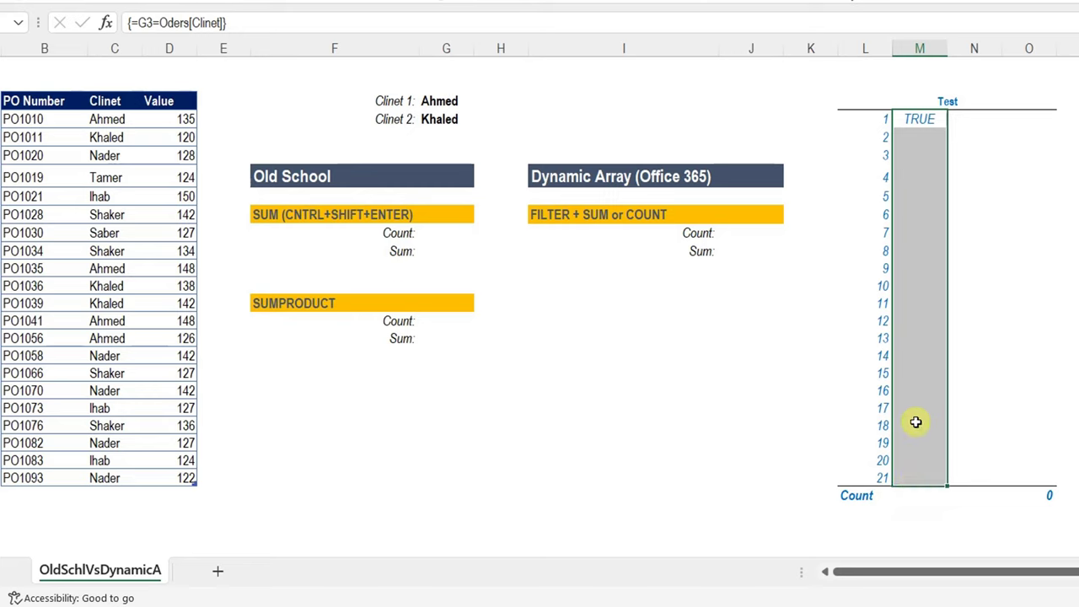
{"action": "left_click", "coordinate": [276, 18]}
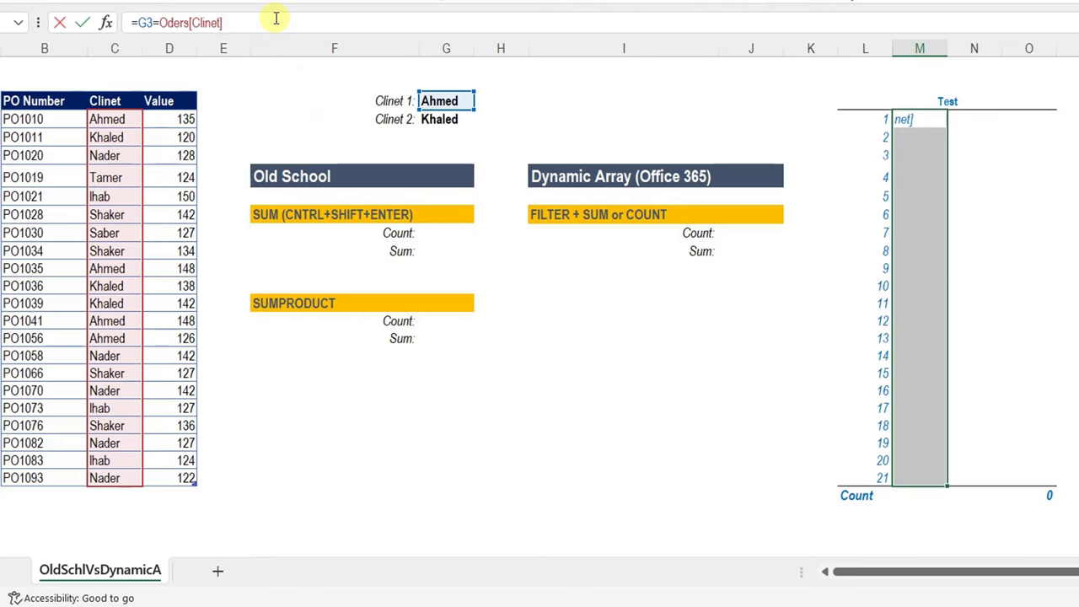
{"action": "key", "text": "ctrl+shift+Return"}
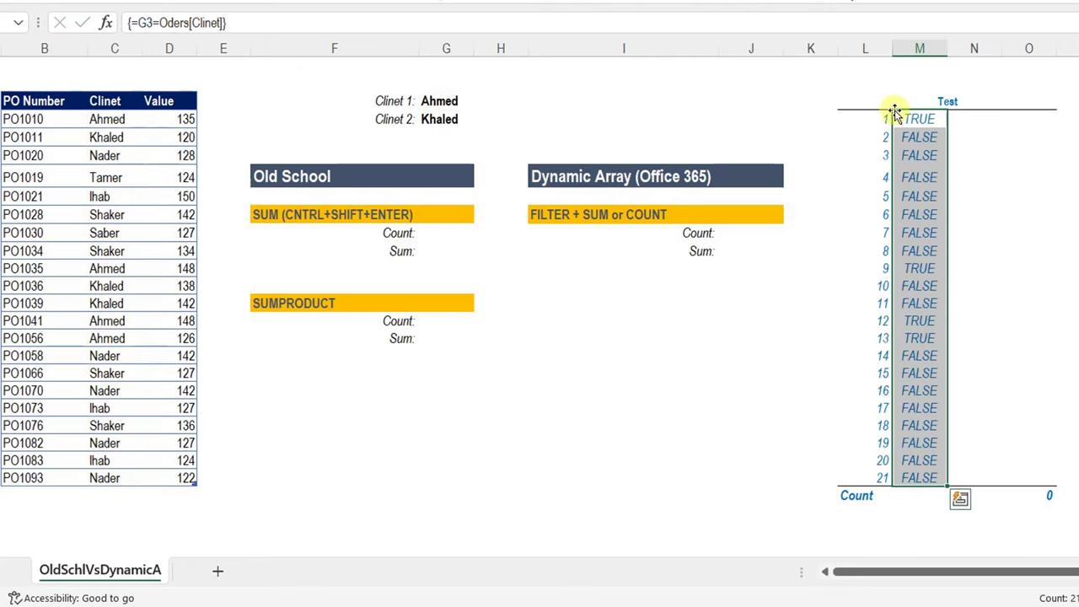
- Try to delete only cell M12 from the multi-cell array in the Test block's first results column
{"action": "left_click", "coordinate": [919, 124]}
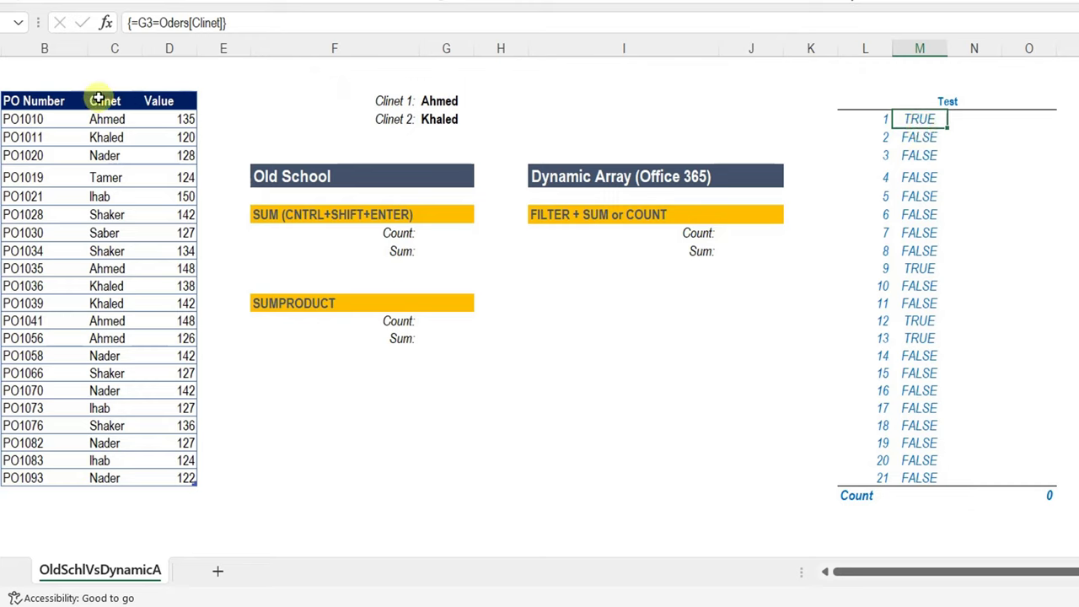
{"action": "left_click_drag", "start_coordinate": [922, 140], "coordinate": [917, 249]}
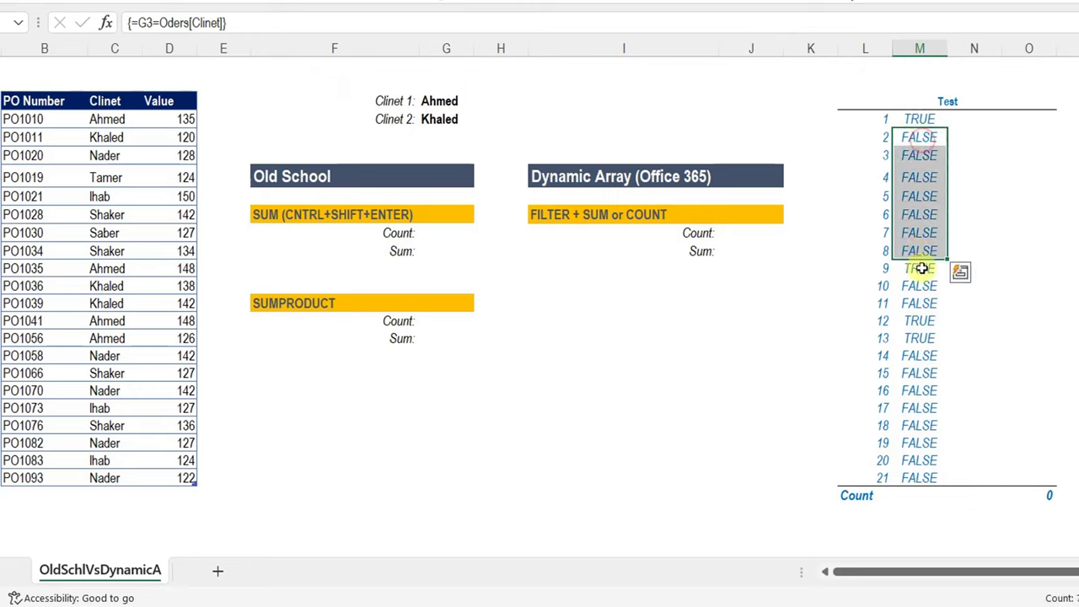
{"action": "left_click", "coordinate": [921, 268]}
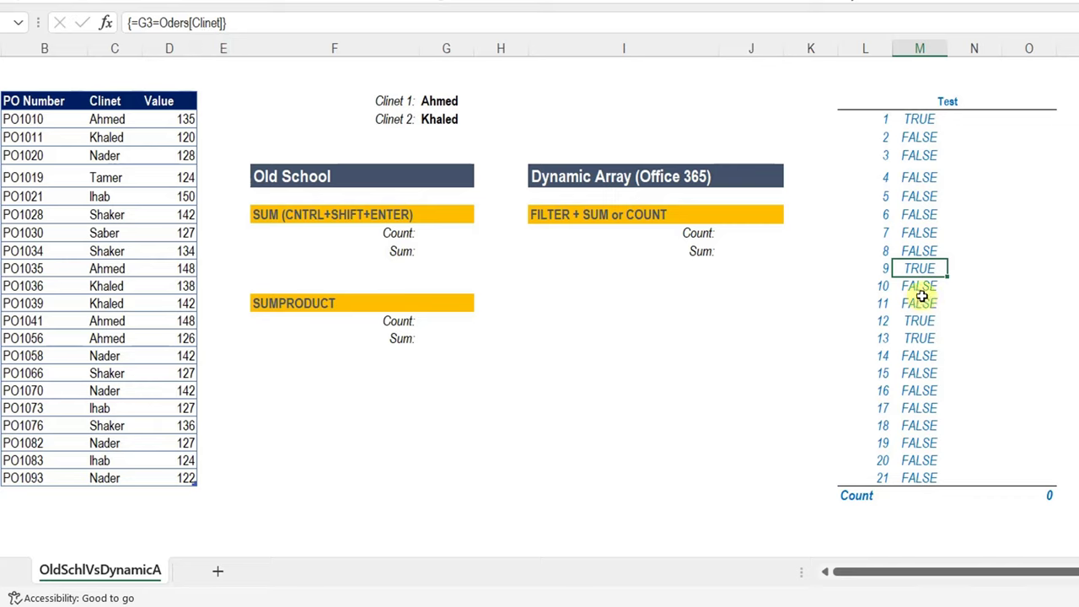
{"action": "key", "text": "Delete"}
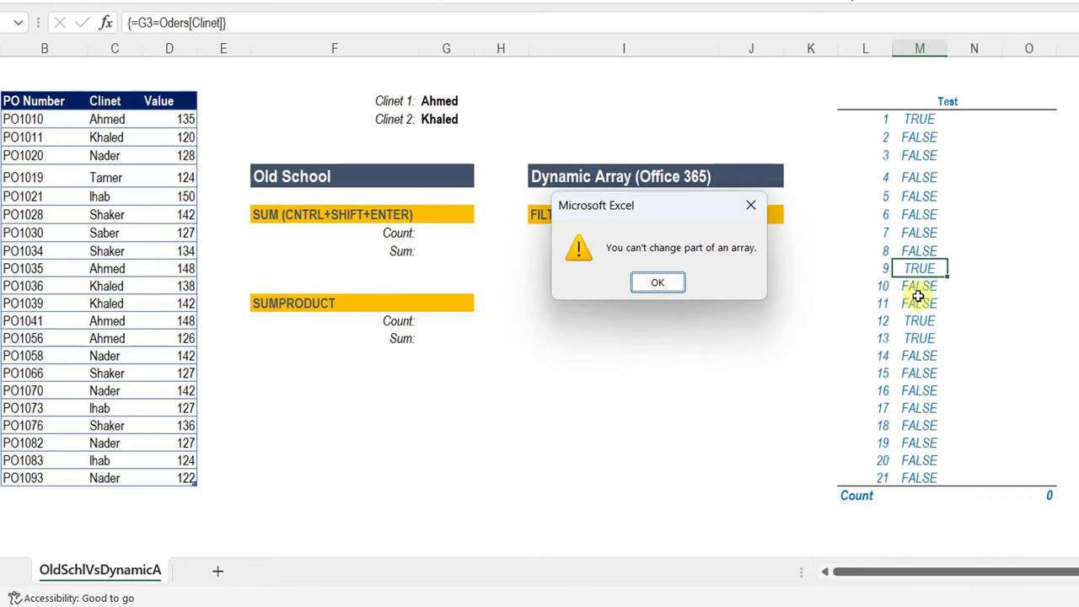
{"action": "key", "text": "Return"}
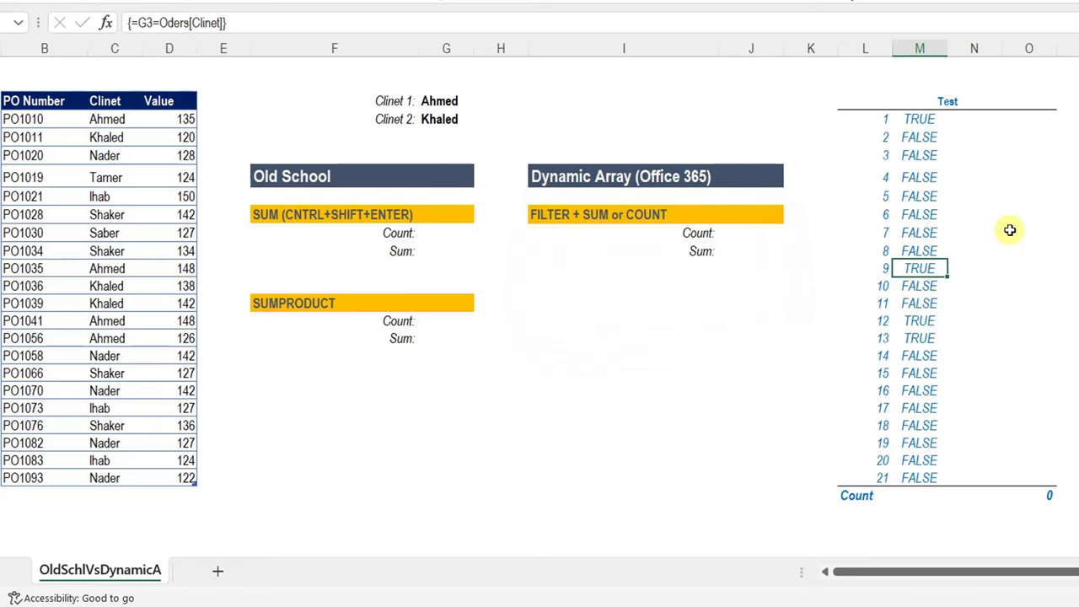
{"action": "left_click_drag", "start_coordinate": [919, 119], "coordinate": [911, 478]}
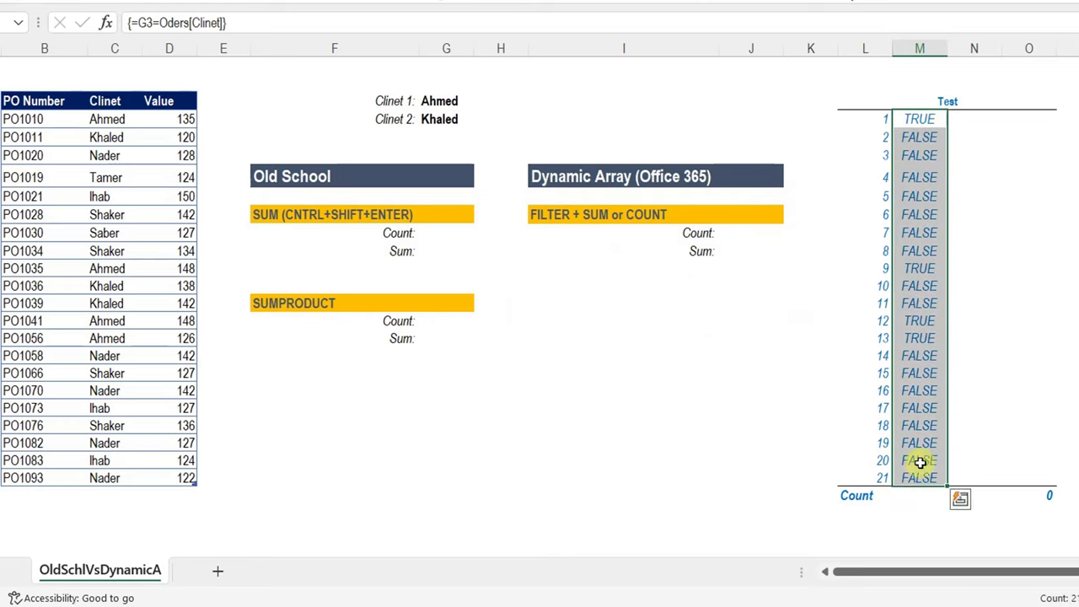
- Enter the array formula =G4=Oders[Clinet] in N4 to compare client 2 with the order table's client column
{"action": "left_click", "coordinate": [981, 123]}
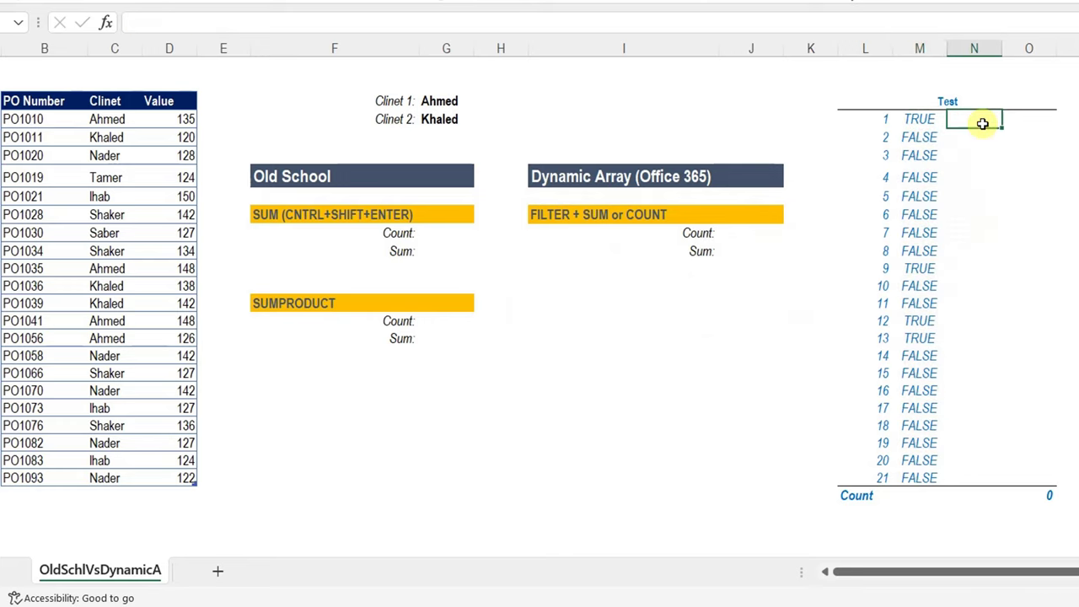
{"action": "type", "text": "="}
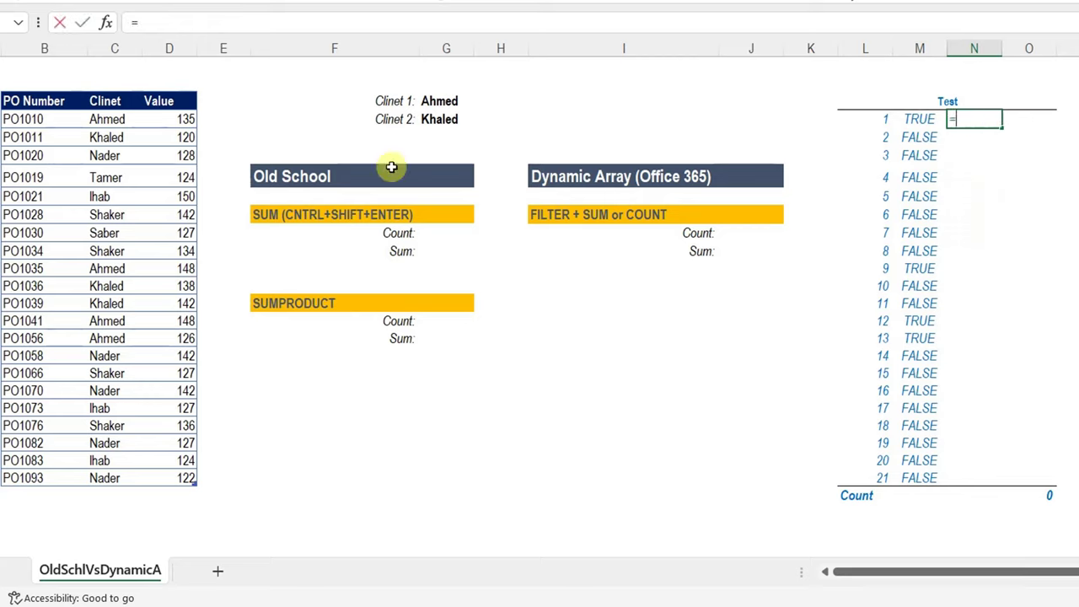
{"action": "left_click", "coordinate": [438, 118]}
{"action": "type", "text": "="}
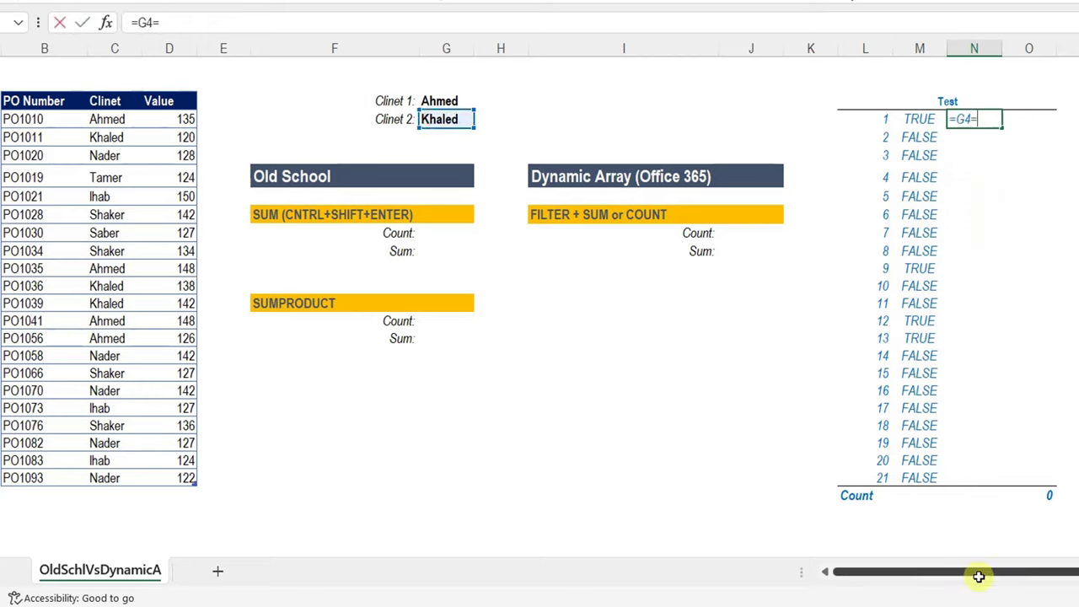
{"action": "left_click_drag", "start_coordinate": [108, 120], "coordinate": [108, 477]}
{"action": "key", "text": "ctrl+shift+Return"}
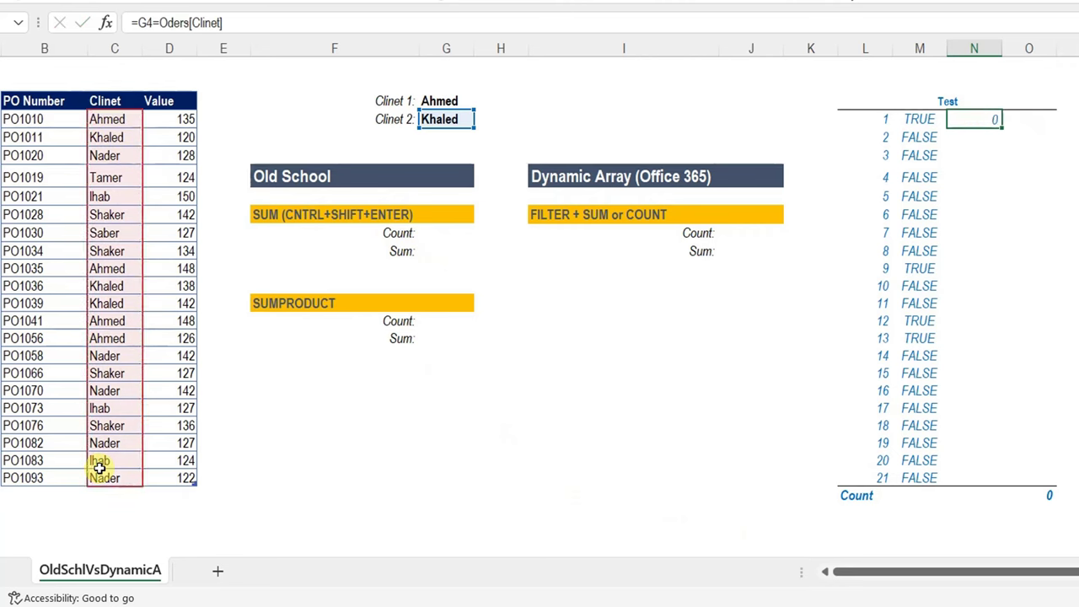
- Extend the client 2 array formula =G4=Oders[Clinet] over the whole range N4:N24 as one multi-cell array
{"action": "left_click_drag", "start_coordinate": [970, 119], "coordinate": [958, 477]}
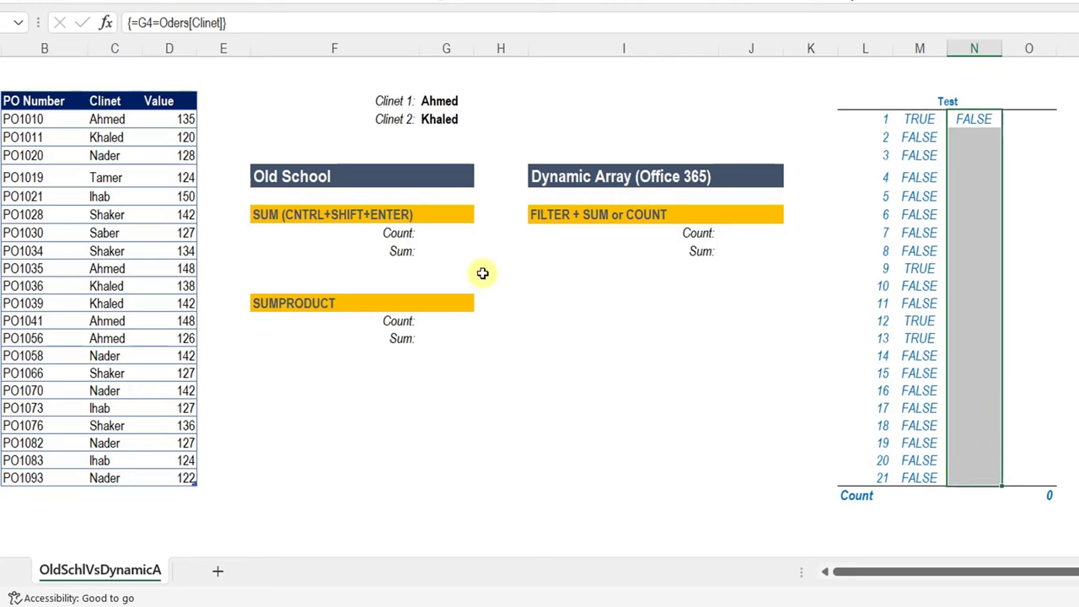
{"action": "left_click", "coordinate": [263, 18]}
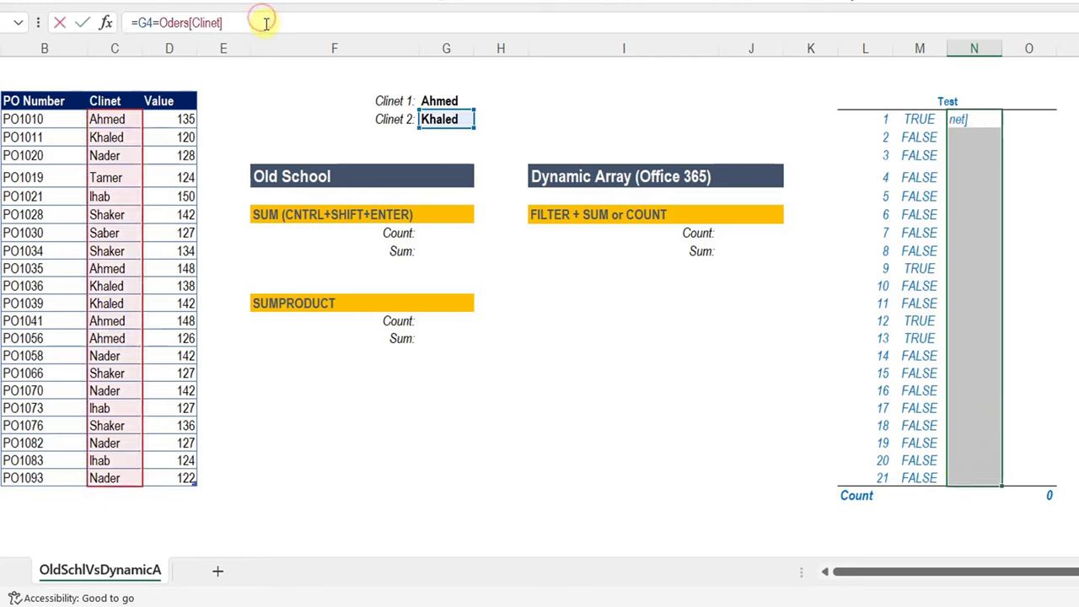
{"action": "key", "text": "ctrl+shift+Return"}
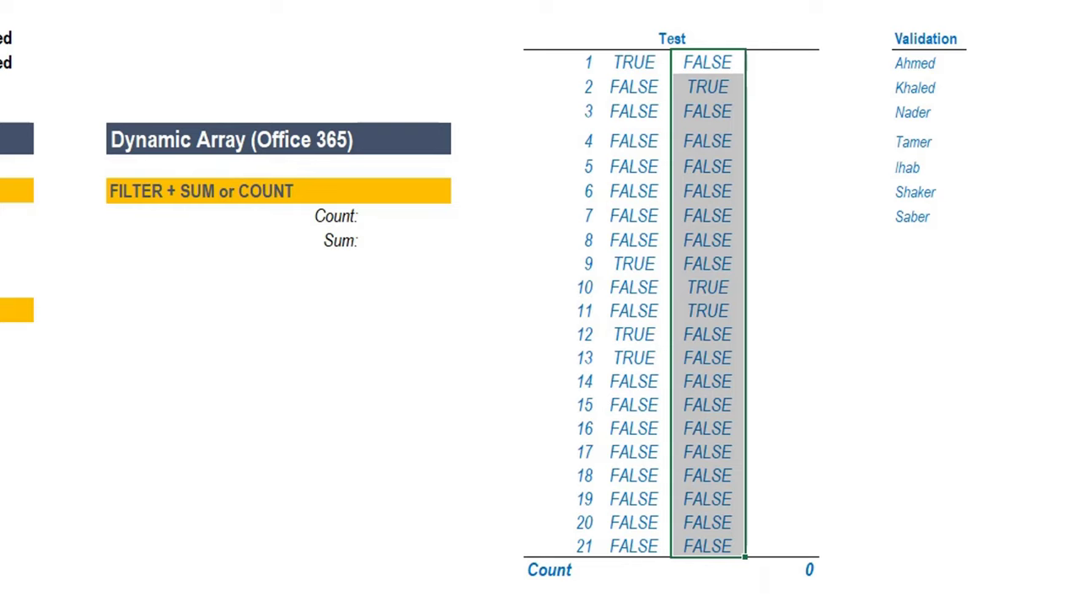
- Add the two test results of the first row with the formula =M4+N4 in O4
{"action": "left_click", "coordinate": [790, 63]}
{"action": "type", "text": "="}
{"action": "key", "text": "Left"}
{"action": "key", "text": "Left"}
{"action": "type", "text": "+"}
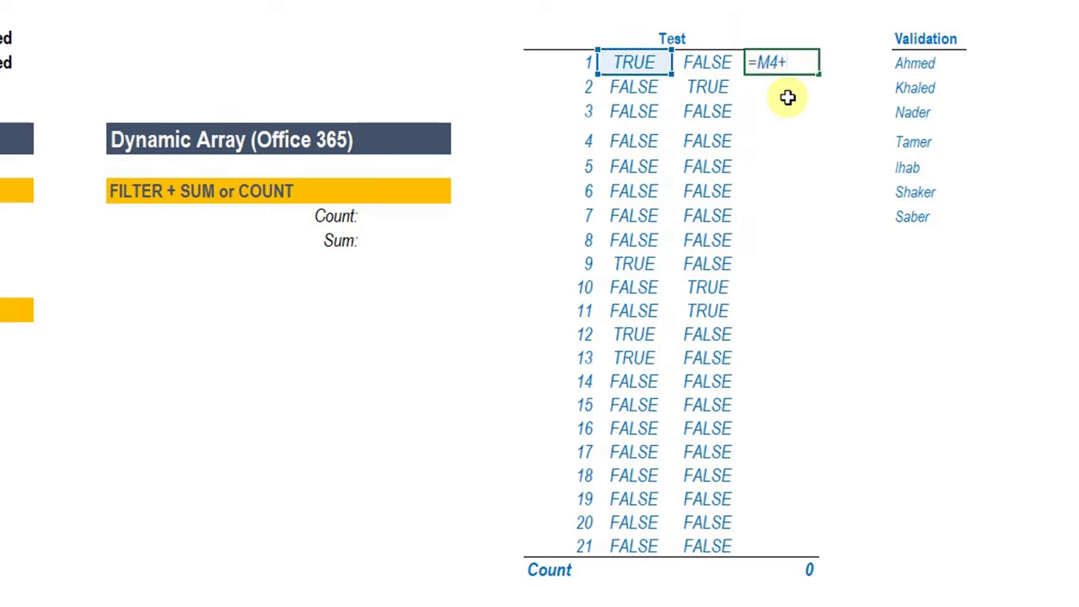
{"action": "key", "text": "Left"}
{"action": "key", "text": "Return"}
{"action": "key", "text": "Up"}
{"action": "key", "text": "Left"}
{"action": "key", "text": "Left"}
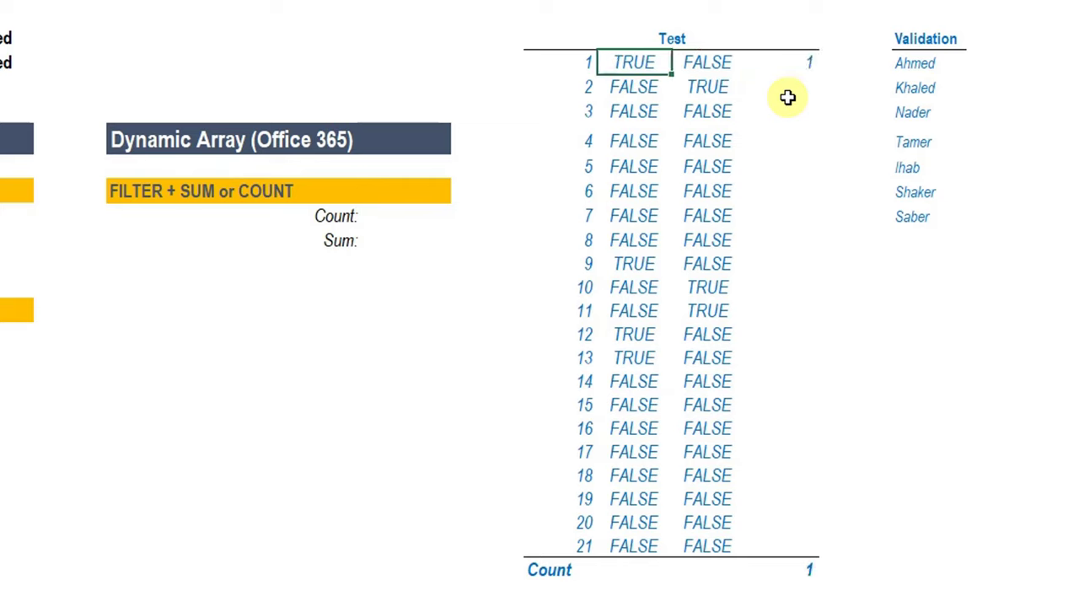
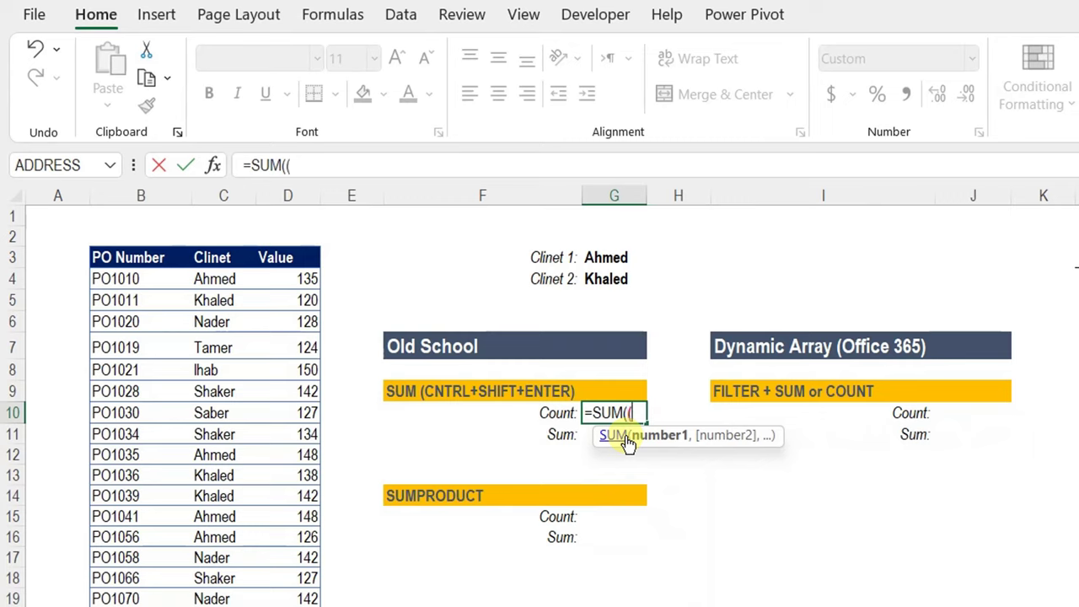
- Start the SUM count formula in G10 with the client 1 condition (G3=Oders[Clinet])+
{"action": "left_click", "coordinate": [605, 259]}
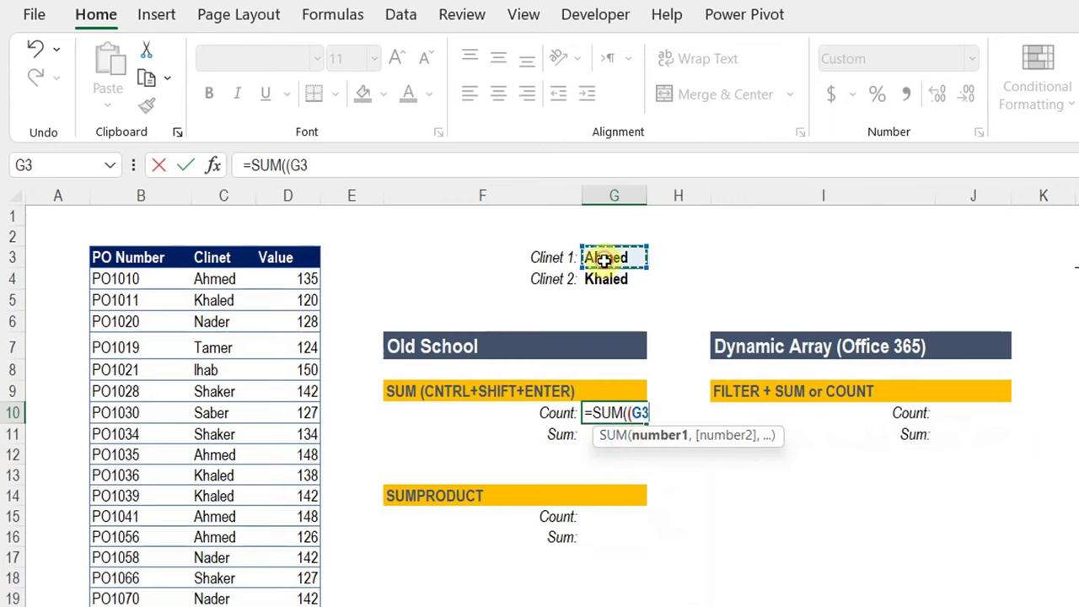
{"action": "type", "text": "="}
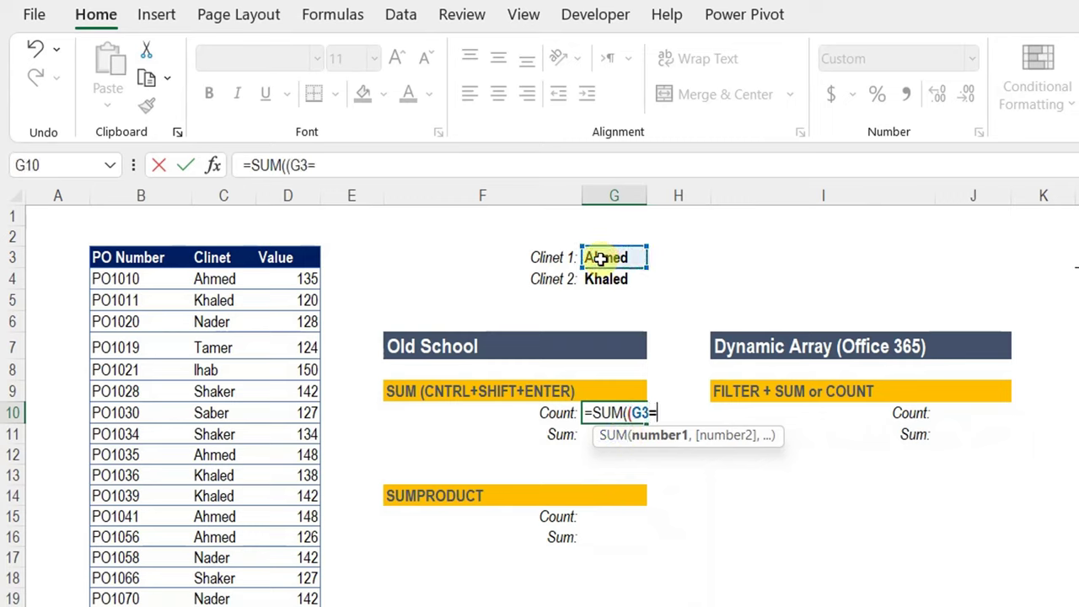
{"action": "left_click", "coordinate": [212, 279]}
{"action": "left_click_drag", "start_coordinate": [210, 333], "coordinate": [212, 606]}
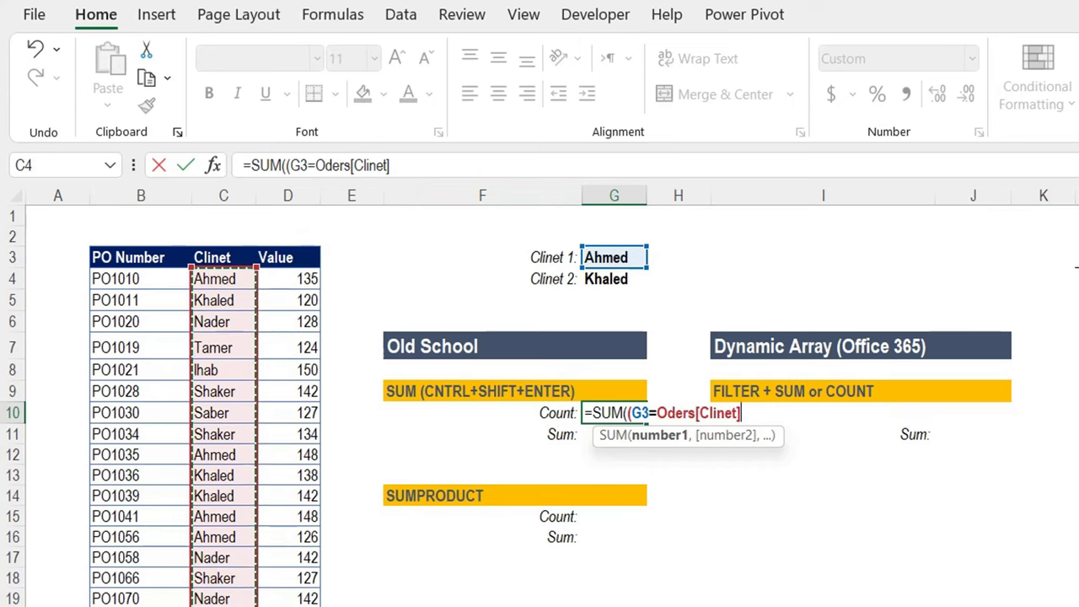
{"action": "type", "text": ")"}
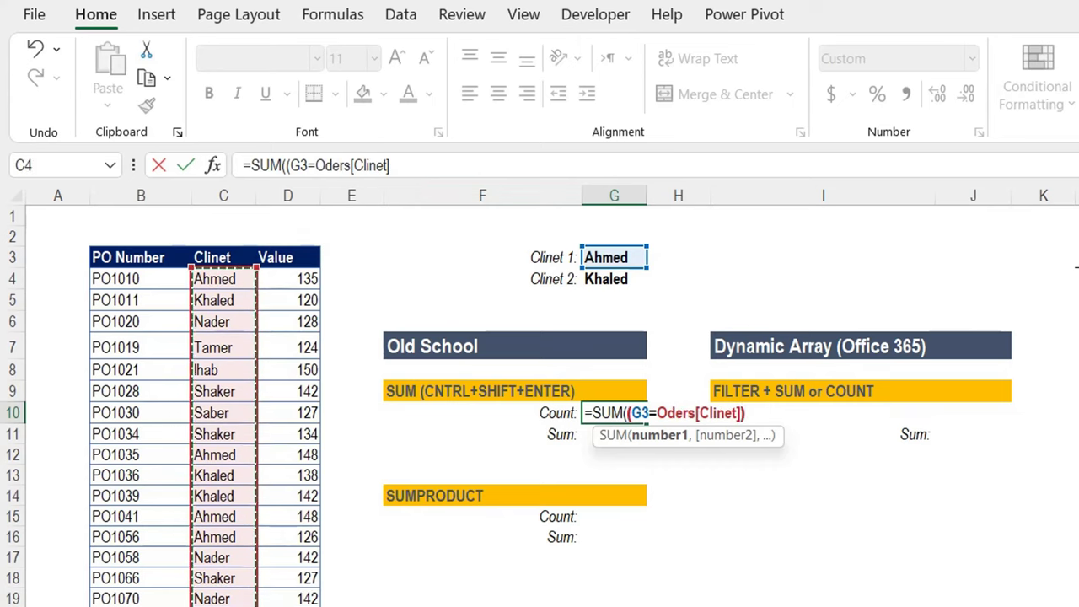
{"action": "type", "text": "+"}
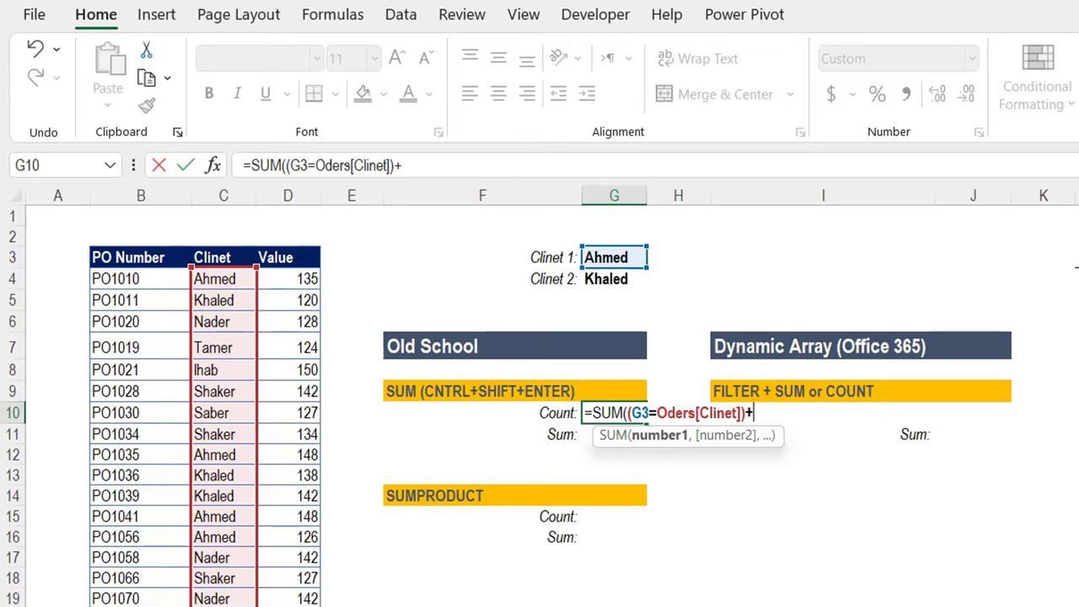
- Evaluate the G3=Oders[Clinet] part of the G10 formula in place and undo the evaluation
{"action": "left_click_drag", "start_coordinate": [628, 413], "coordinate": [742, 417]}
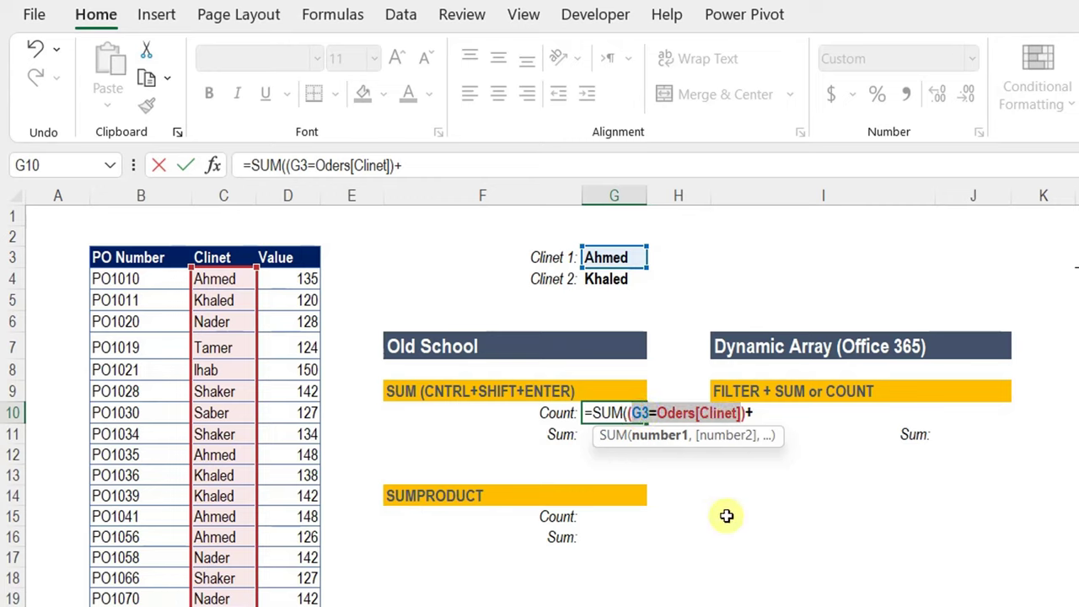
{"action": "key", "text": "F9"}
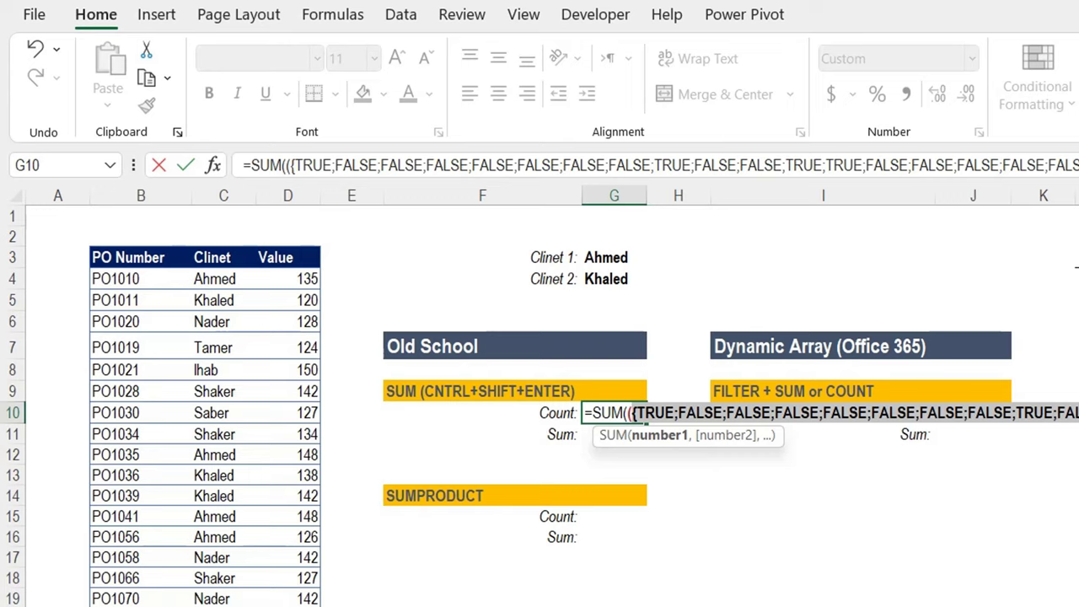
{"action": "key", "text": "ctrl+z"}
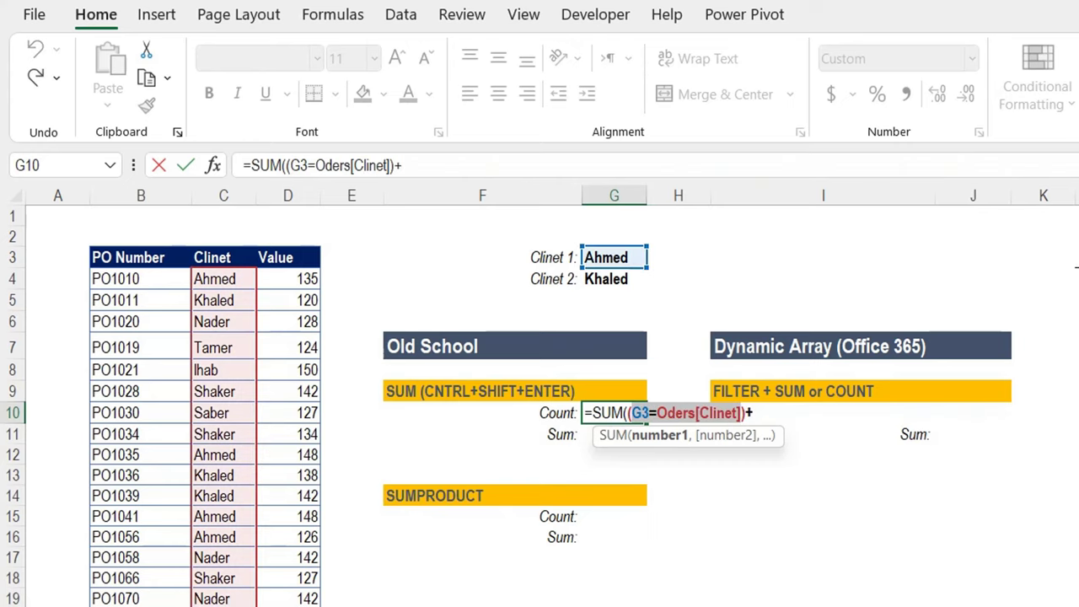
{"action": "key", "text": "End"}
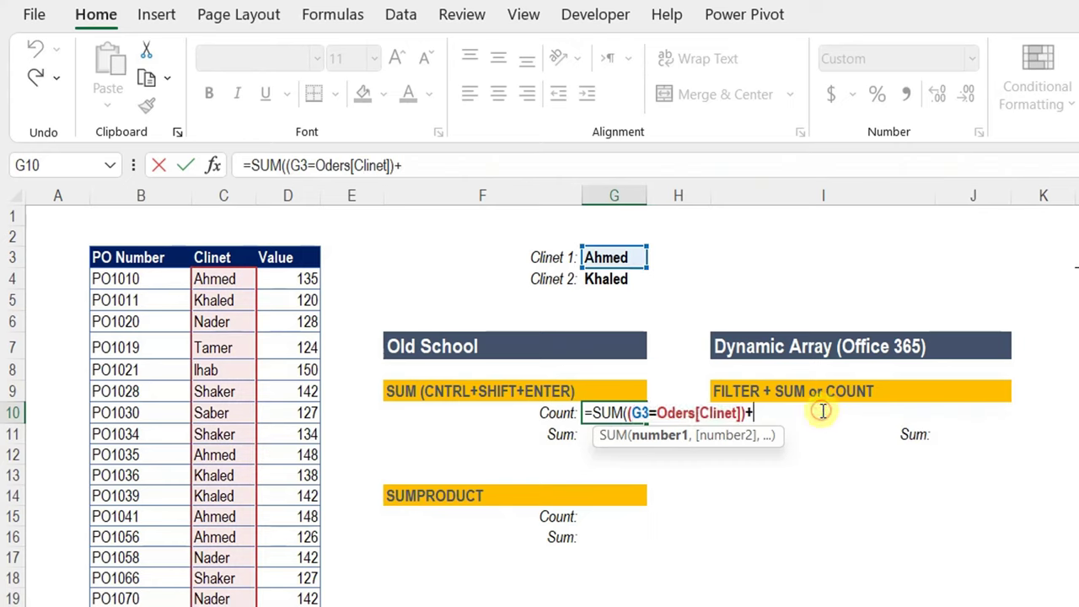
- Add the client 2 condition (G4=Oders[Clinet]) and enter =SUM((G3=Oders[Clinet])+(G4=Oders[Clinet])) in G10 as an array formula
{"action": "type", "text": "("}
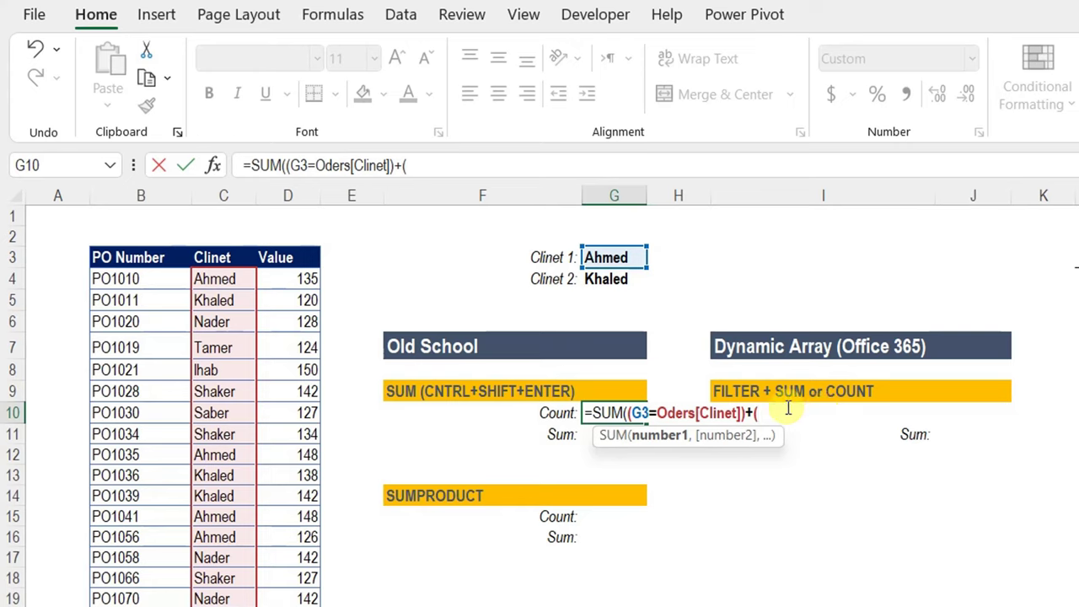
{"action": "left_click", "coordinate": [595, 278]}
{"action": "type", "text": "="}
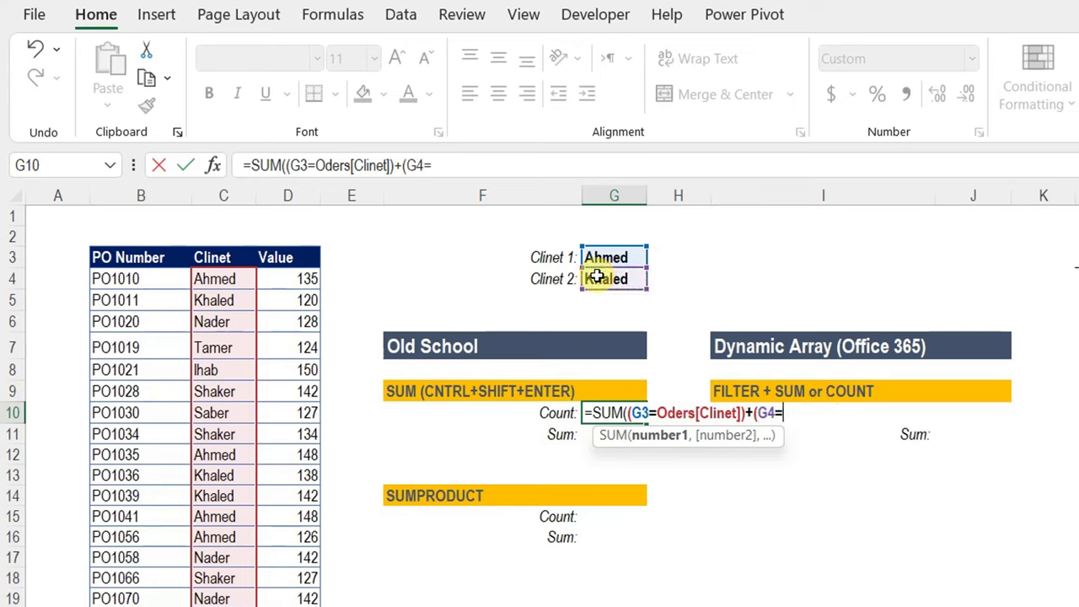
{"action": "left_click_drag", "start_coordinate": [194, 283], "coordinate": [223, 605]}
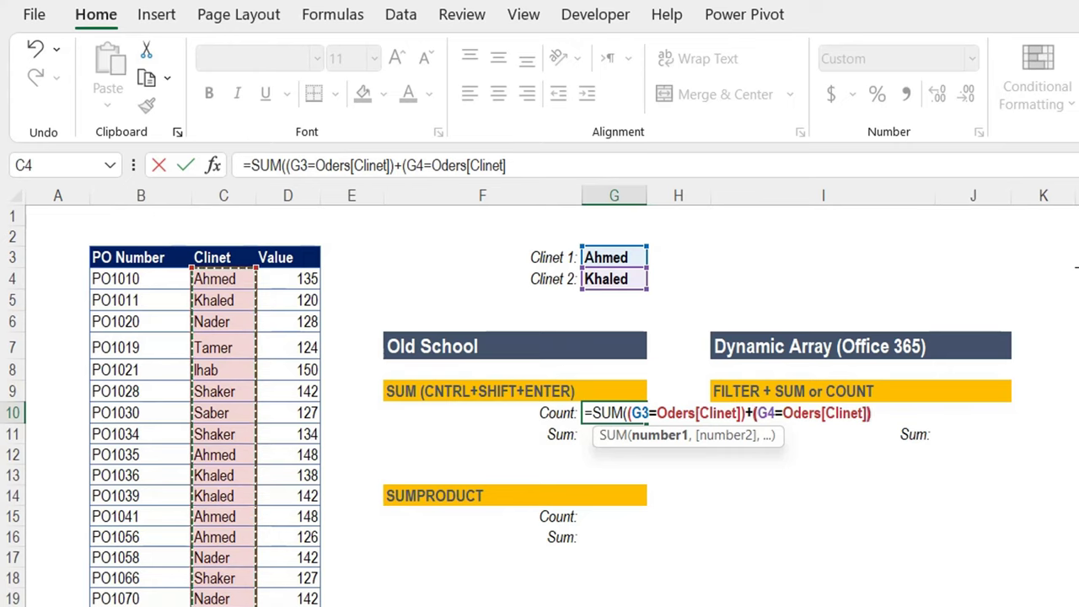
{"action": "type", "text": ")"}
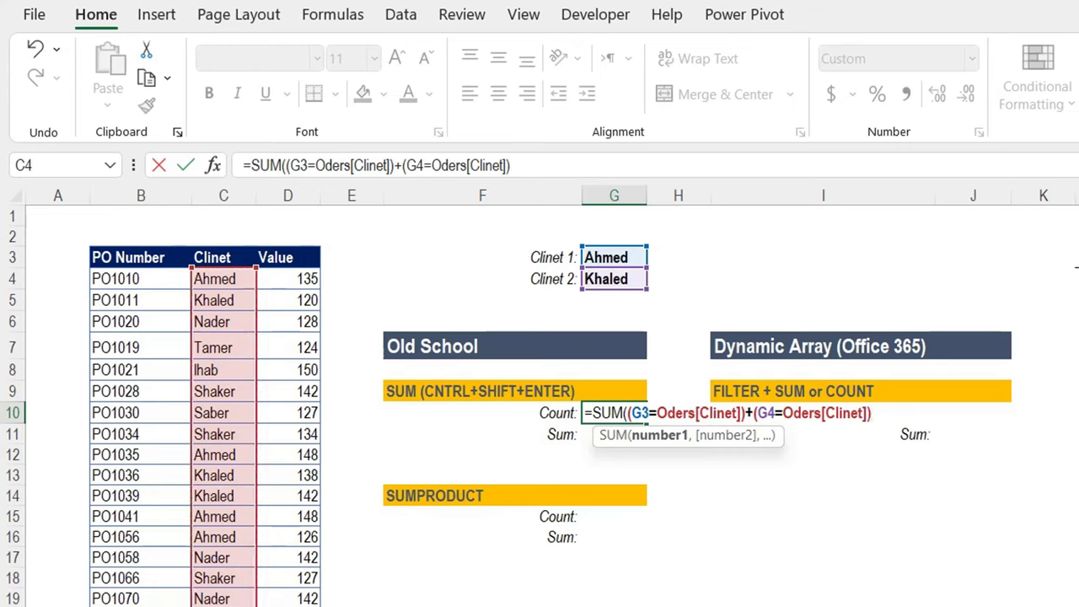
{"action": "type", "text": ")"}
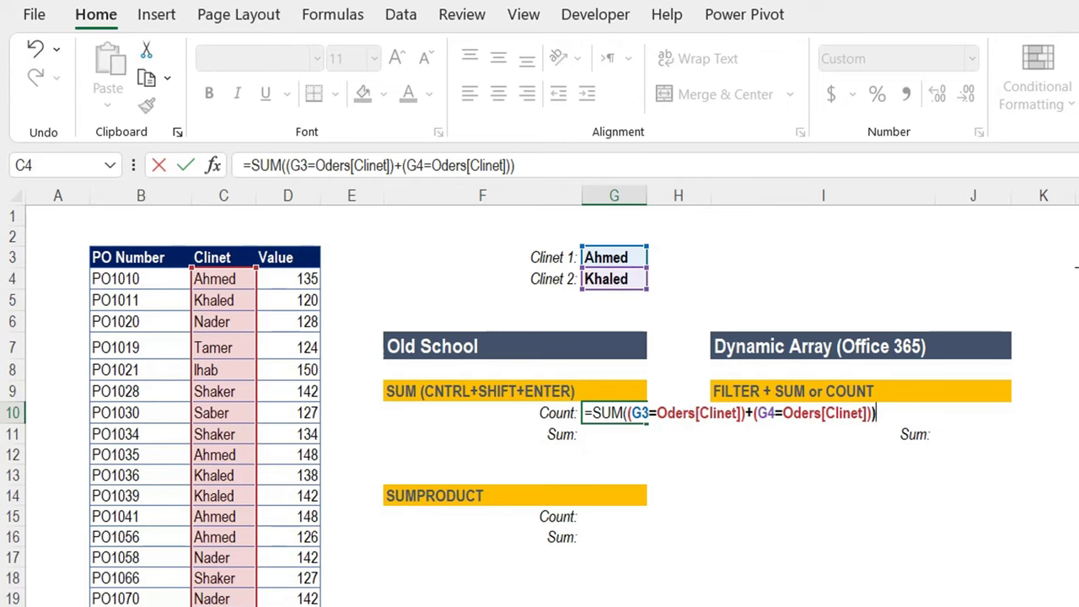
{"action": "key", "text": "ctrl+shift+Return"}
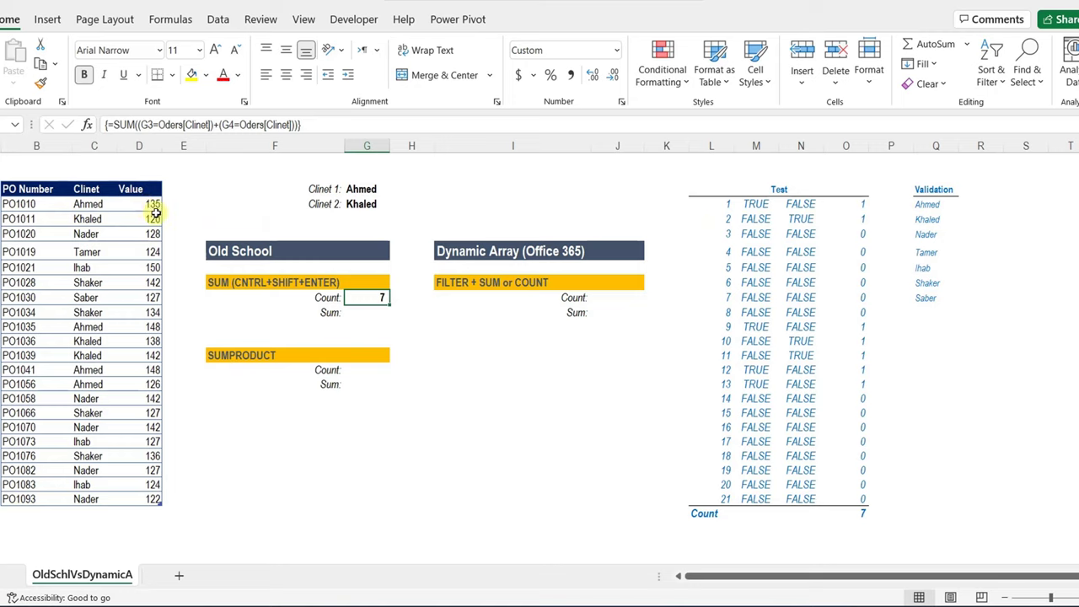
{"action": "left_click", "coordinate": [864, 203]}
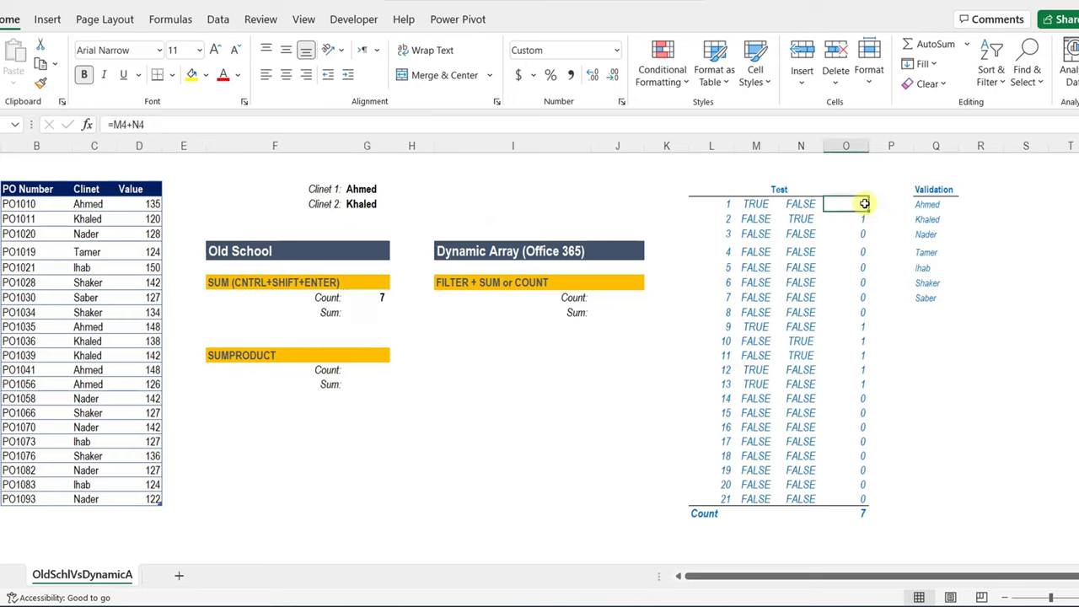
{"action": "left_click_drag", "start_coordinate": [864, 203], "coordinate": [848, 498]}
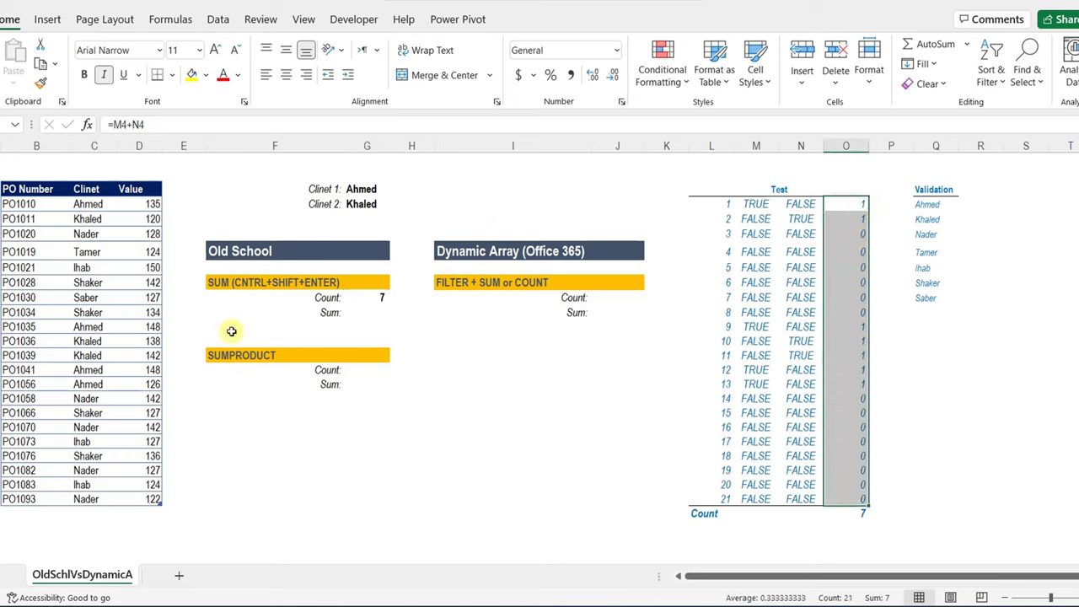
{"action": "left_click_drag", "start_coordinate": [145, 208], "coordinate": [137, 499]}
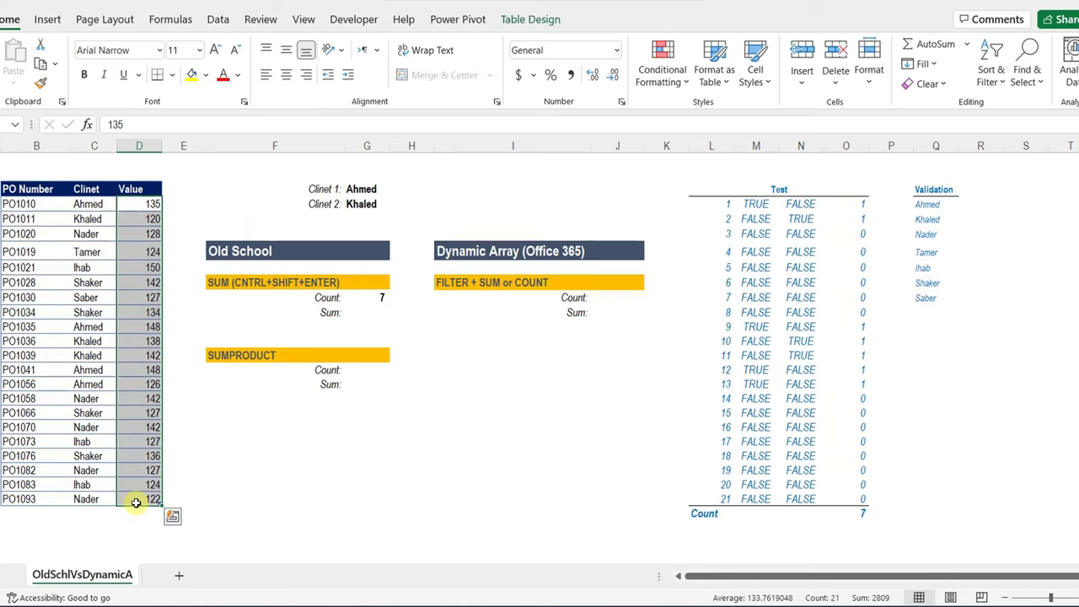
{"action": "left_click", "coordinate": [1029, 203]}
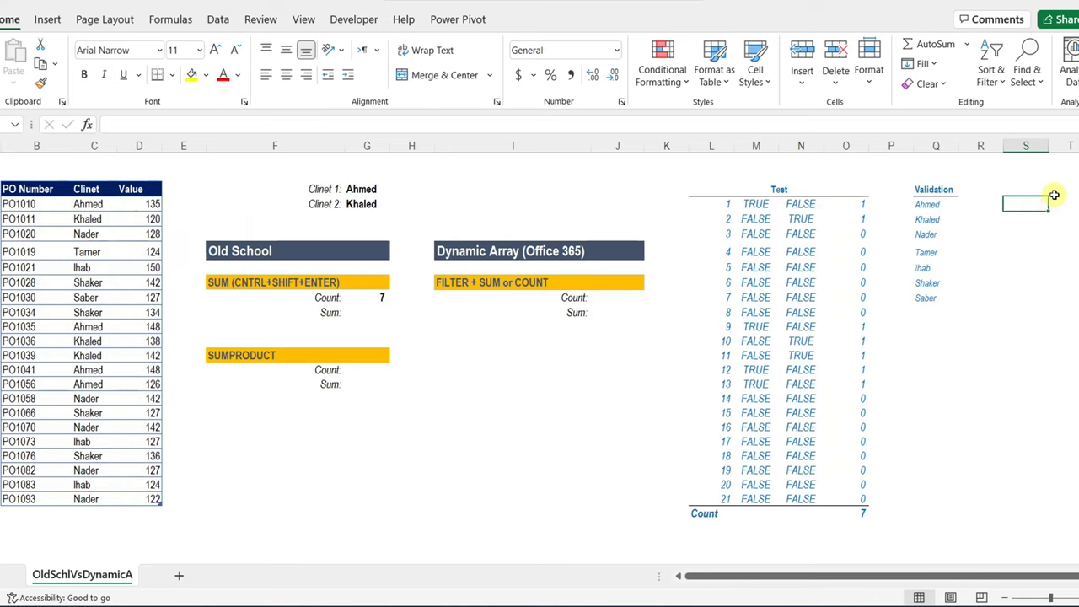
{"action": "type", "text": "="}
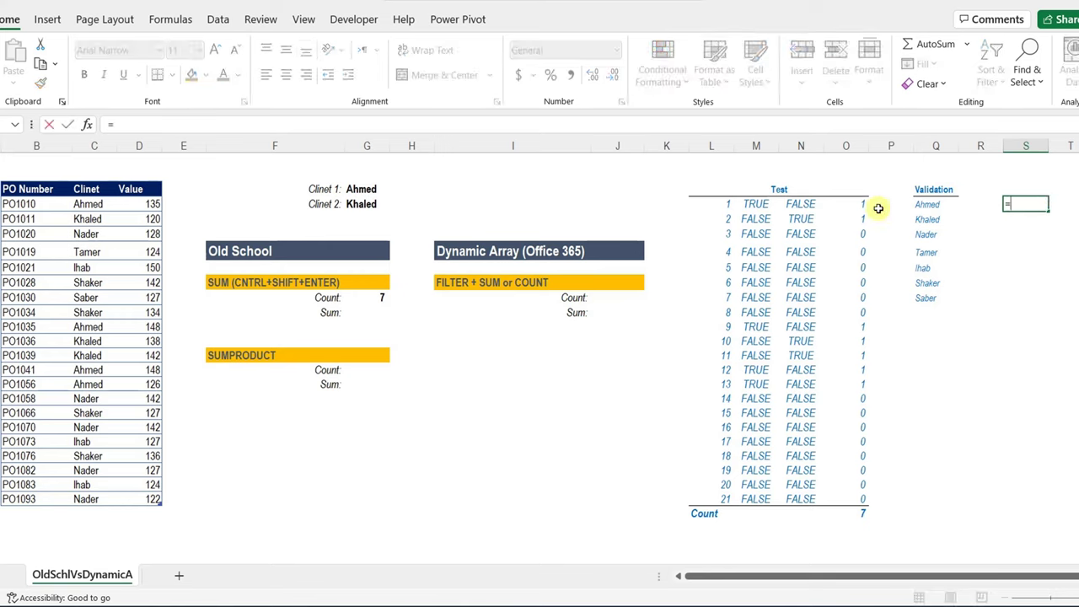
{"action": "left_click", "coordinate": [860, 202]}
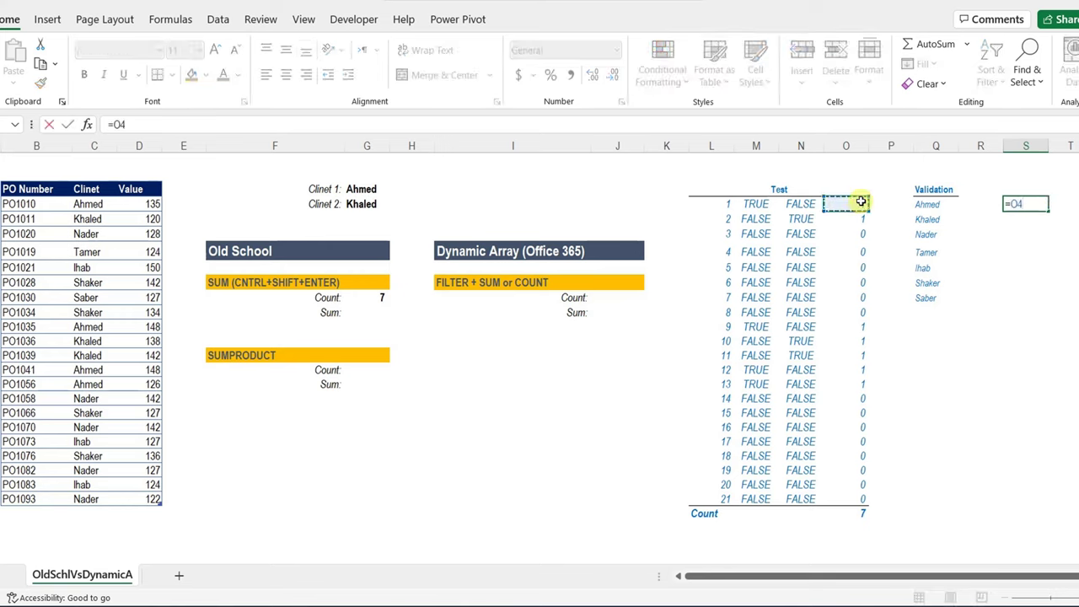
{"action": "type", "text": "*"}
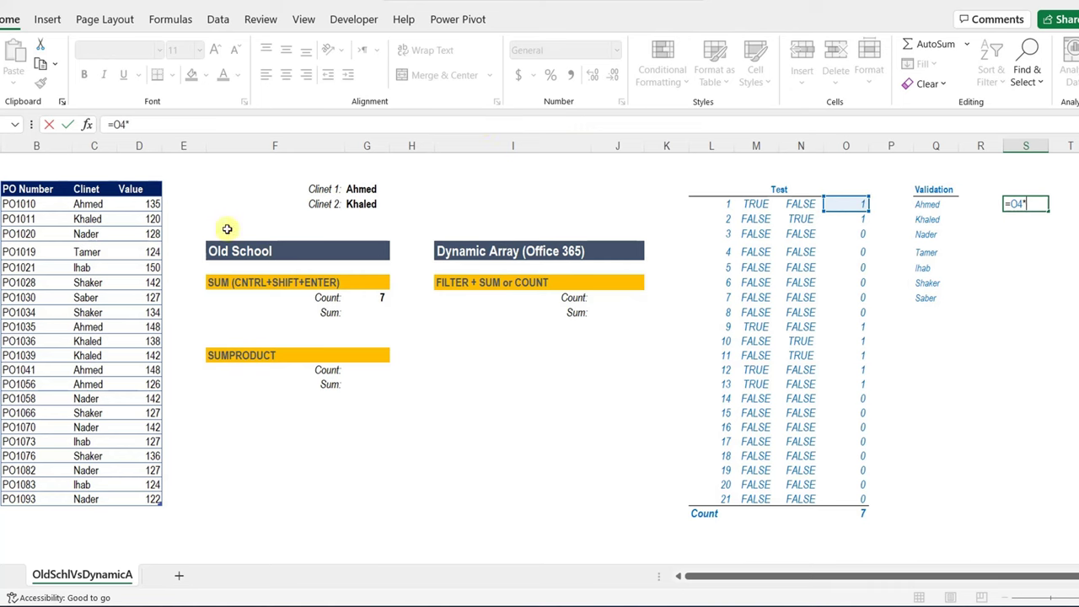
{"action": "left_click", "coordinate": [147, 206]}
{"action": "key", "text": "ctrl+Return"}
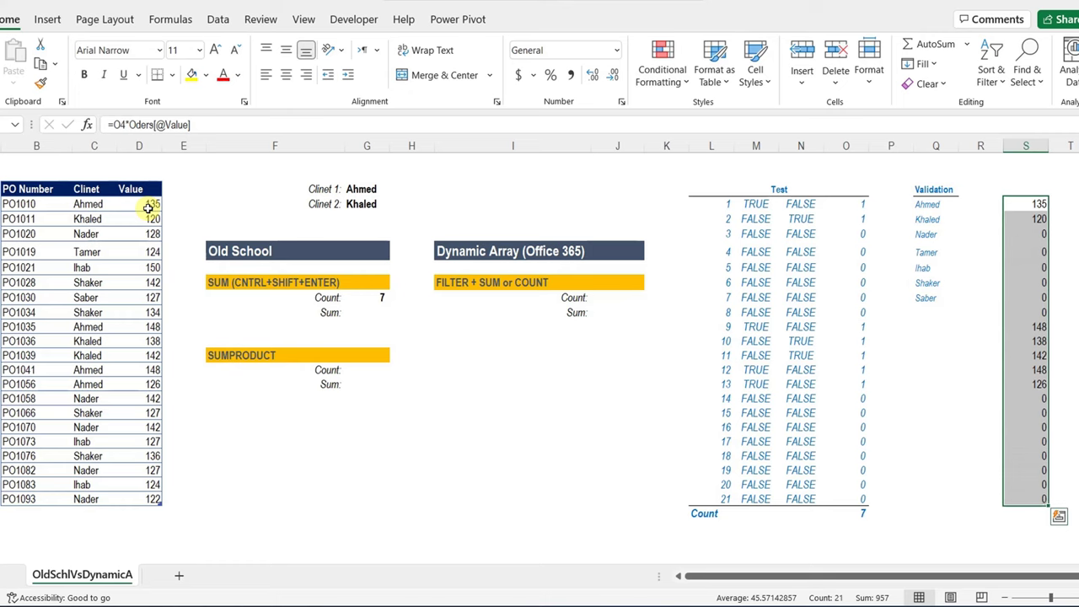
- Total the multiplied values below the helper column with =SUM(S4:S24) and review the summed range
{"action": "left_click", "coordinate": [1023, 514]}
{"action": "key", "text": "alt+equal"}
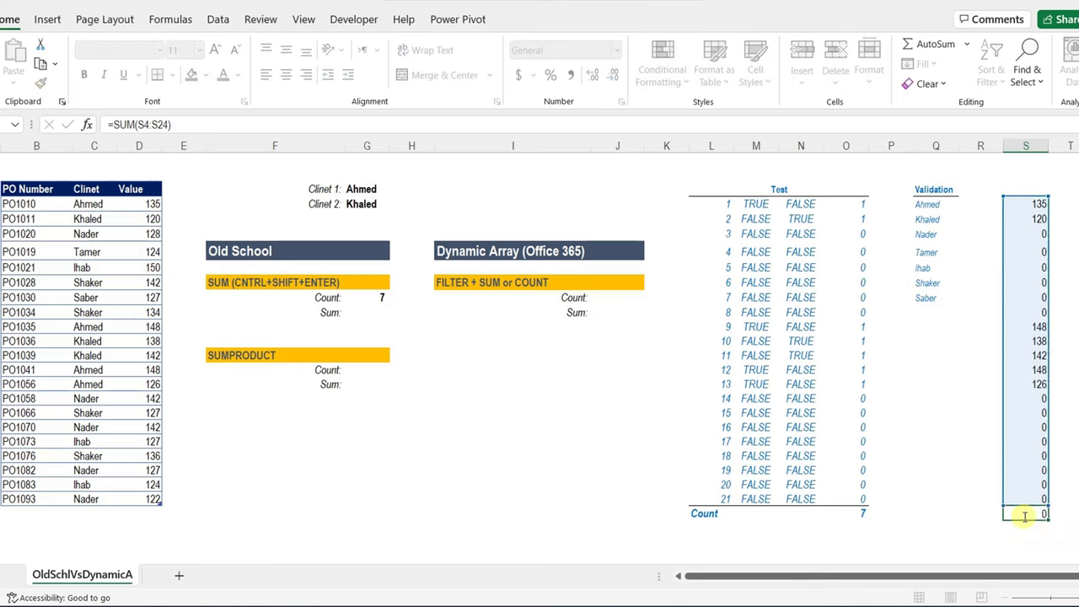
{"action": "key", "text": "Return"}
{"action": "left_click", "coordinate": [1023, 514]}
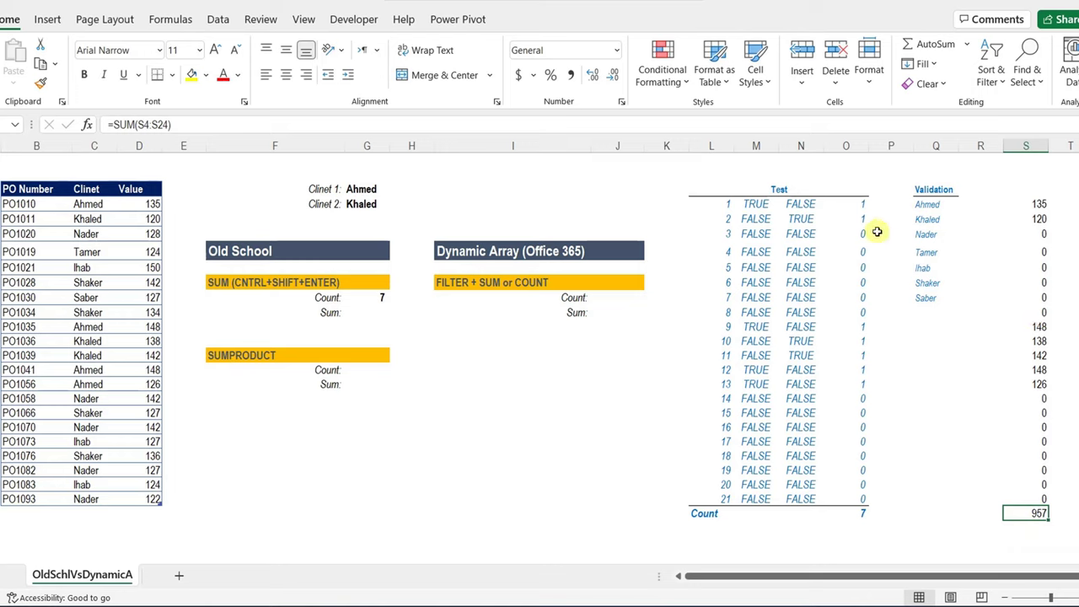
{"action": "left_click_drag", "start_coordinate": [1043, 204], "coordinate": [1034, 503]}
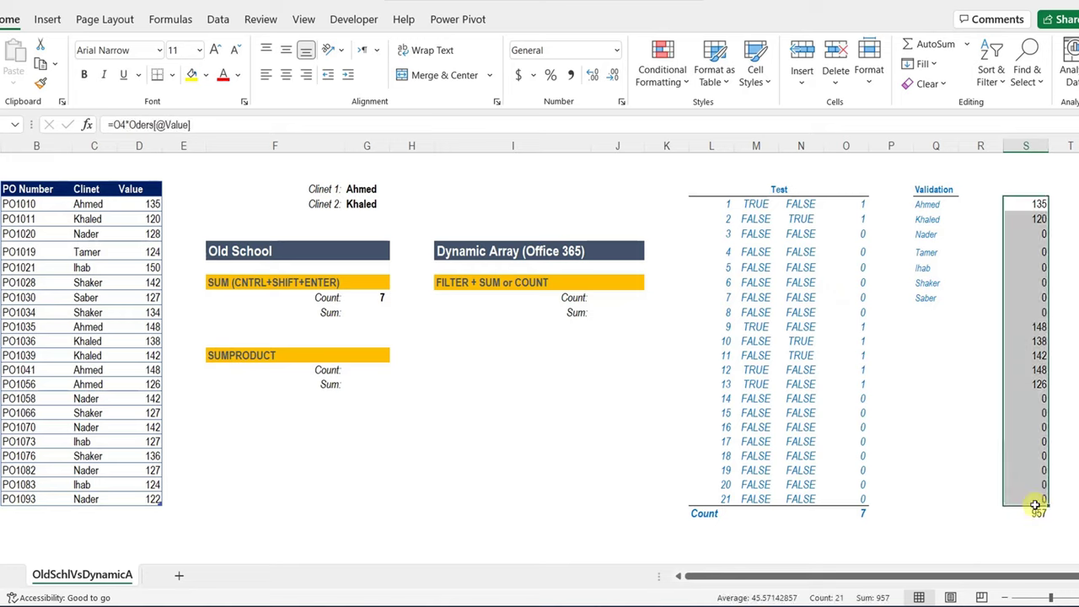
{"action": "left_click", "coordinate": [1036, 510]}
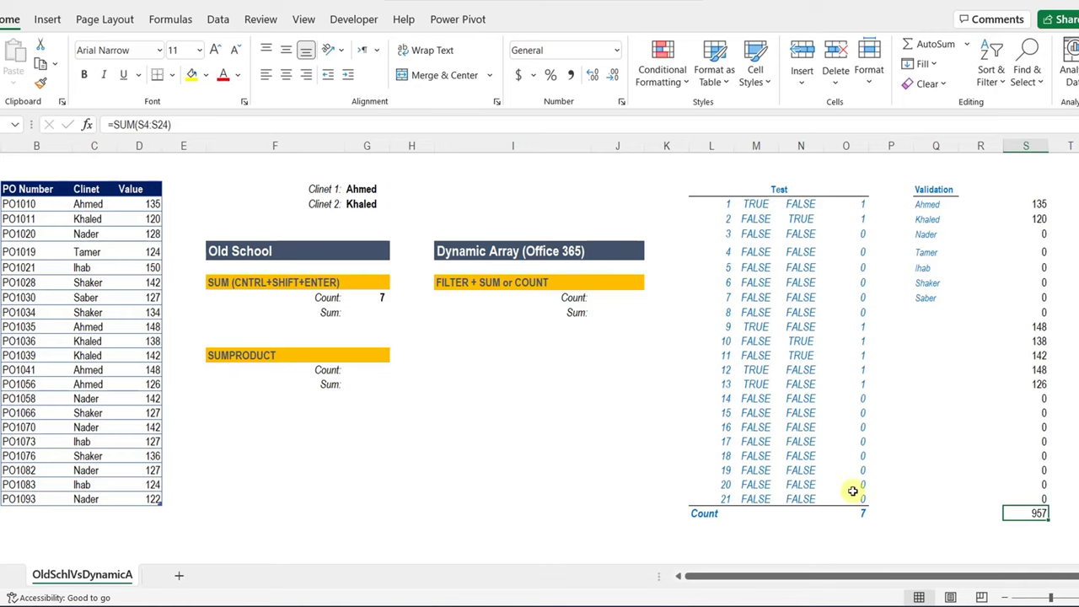
- Copy the count formula text from G10 into the Old School Sum cell G11, keeping G10 as an array formula
{"action": "left_click", "coordinate": [378, 299]}
{"action": "double_click", "coordinate": [377, 299]}
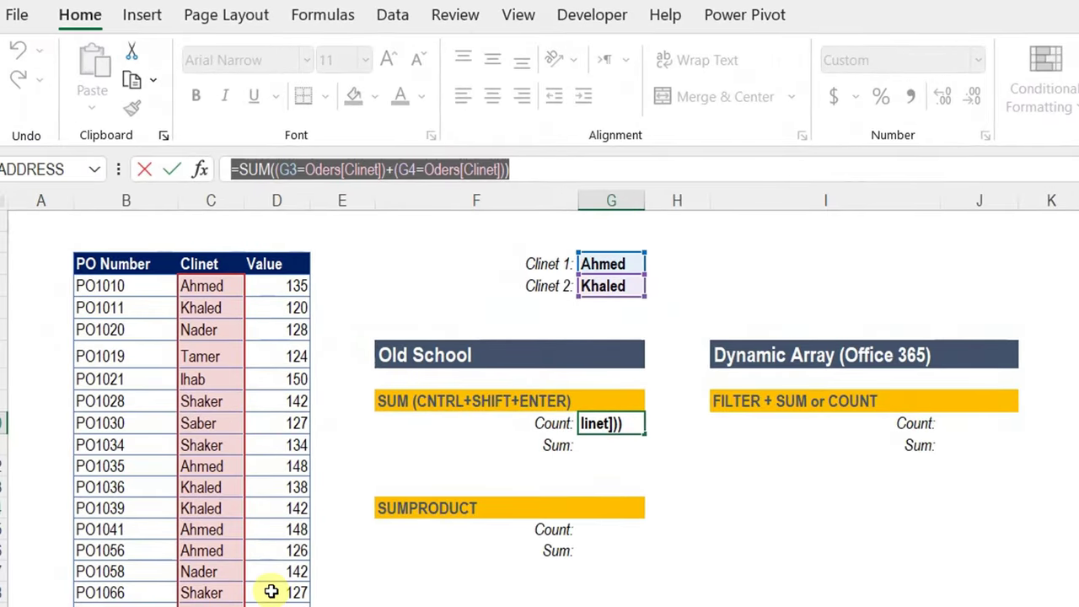
{"action": "key", "text": "ctrl+shift+Return"}
{"action": "left_click", "coordinate": [604, 444]}
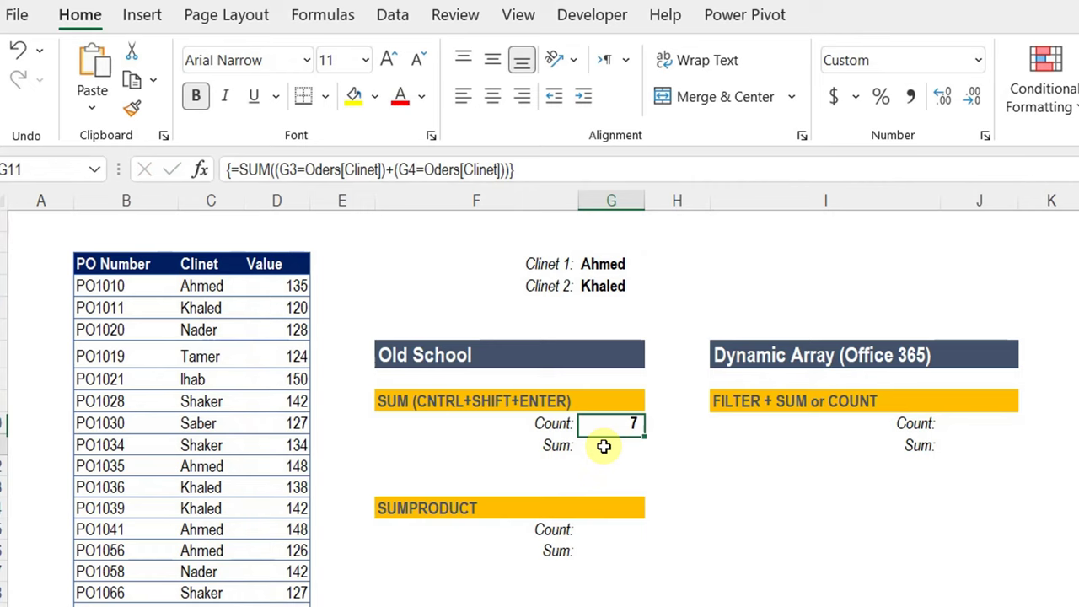
{"action": "left_click", "coordinate": [313, 173]}
{"action": "key", "text": "ctrl+v"}
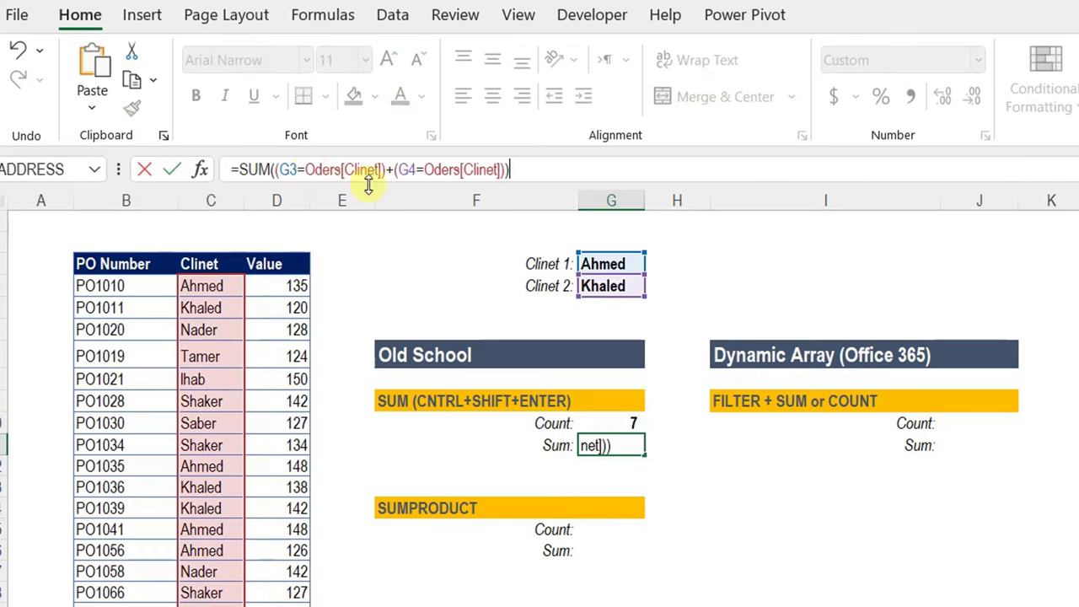
- Multiply the client 1 condition (G3=Oders[Clinet]) in the G11 formula by Oders[Value]
{"action": "left_click", "coordinate": [390, 171]}
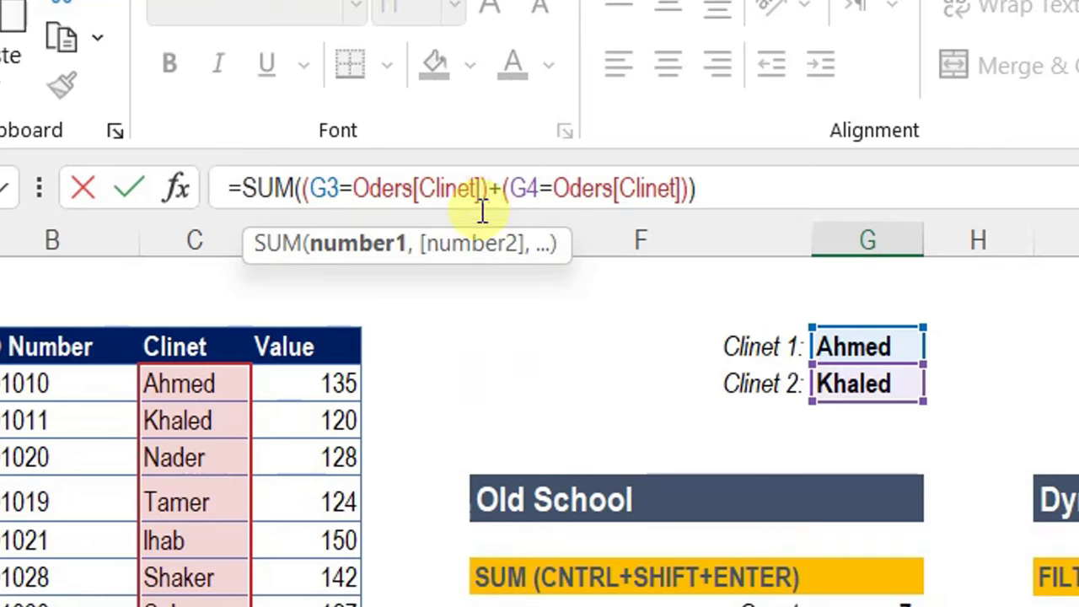
{"action": "type", "text": "*"}
{"action": "left_click", "coordinate": [194, 383]}
{"action": "key", "text": "ctrl+shift+Down"}
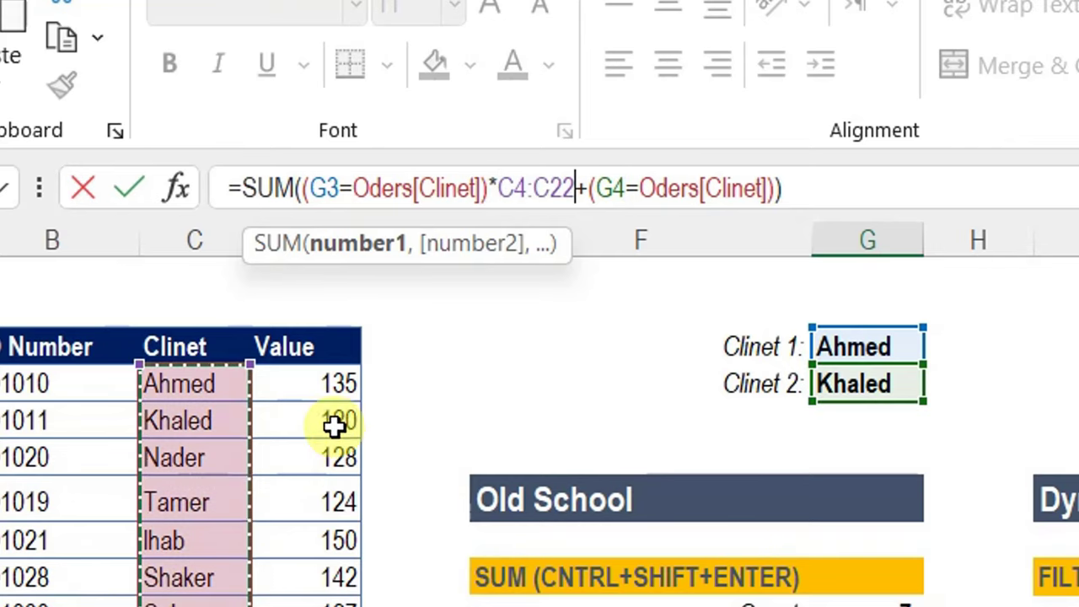
{"action": "left_click", "coordinate": [321, 384]}
{"action": "key", "text": "ctrl+shift+Down"}
{"action": "key", "text": "shift+Down"}
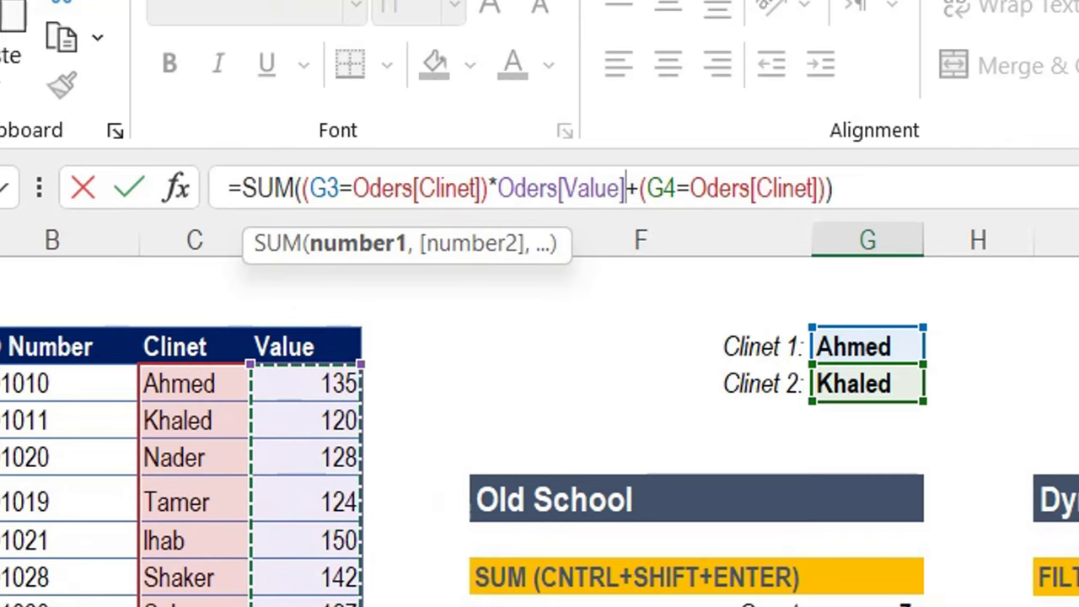
- Multiply the client 2 condition (G4=Oders[Clinet]) in G11 by Oders[Value], enter it as an array formula, and review the Count and Sum cells
{"action": "left_click", "coordinate": [825, 187]}
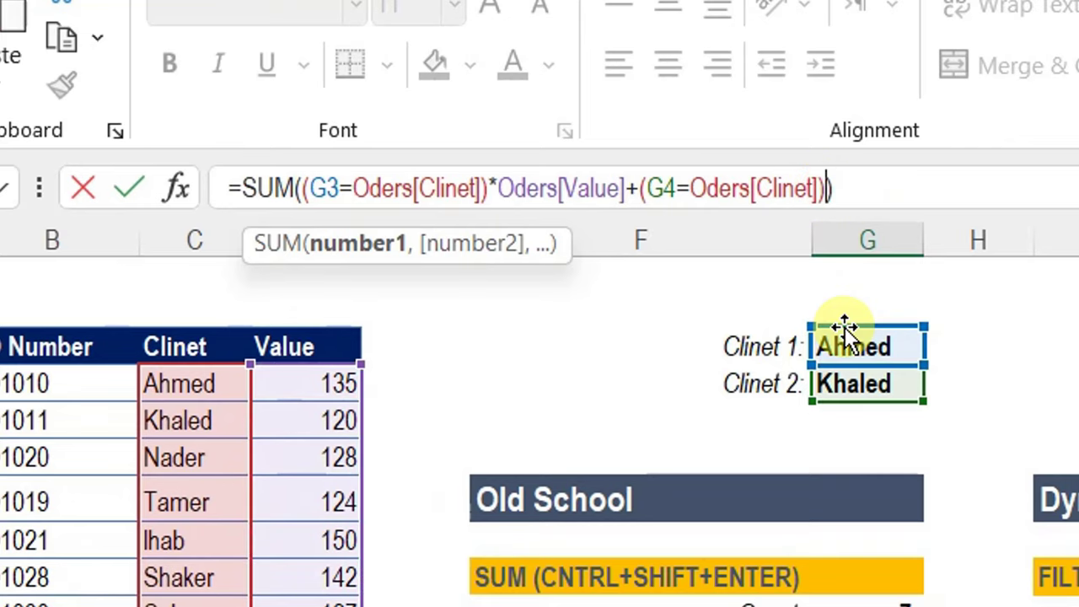
{"action": "type", "text": "*"}
{"action": "left_click_drag", "start_coordinate": [322, 385], "coordinate": [332, 606]}
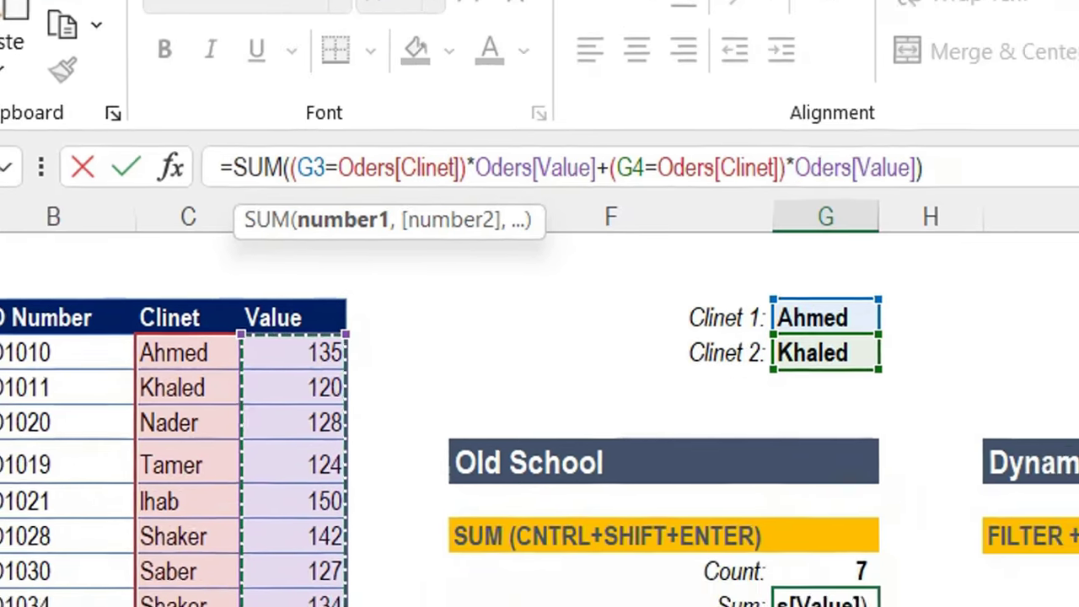
{"action": "key", "text": "ctrl+shift+Return"}
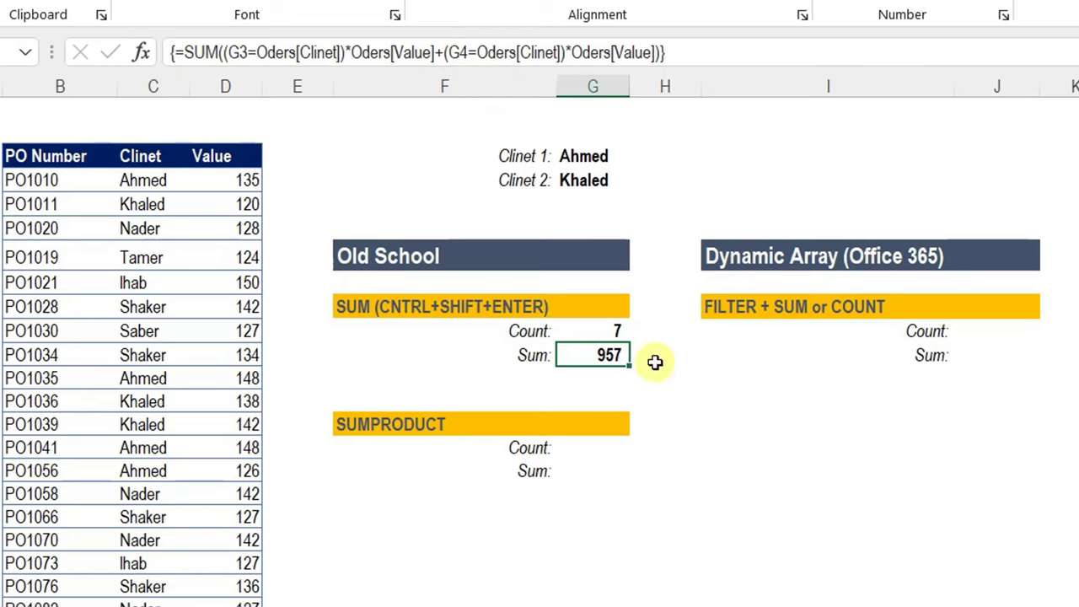
{"action": "left_click", "coordinate": [573, 332]}
{"action": "left_click", "coordinate": [573, 356]}
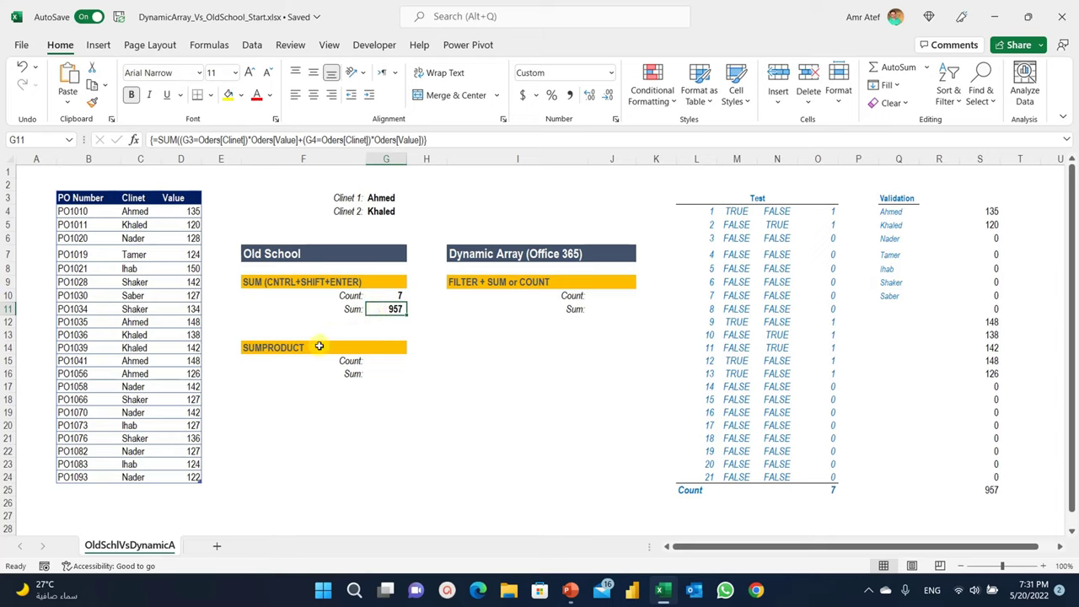
- Start a SUMPRODUCT formula in the SUMPRODUCT Count cell G15 with the client 1 condition (G3=Oders[Clinet])
{"action": "left_click", "coordinate": [383, 362]}
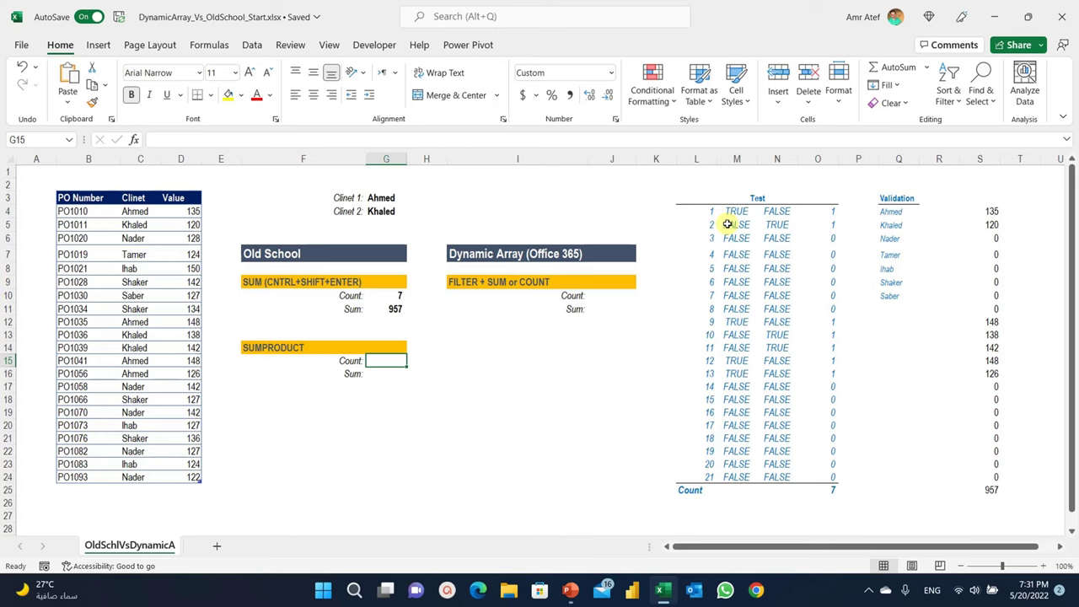
{"action": "type", "text": "="}
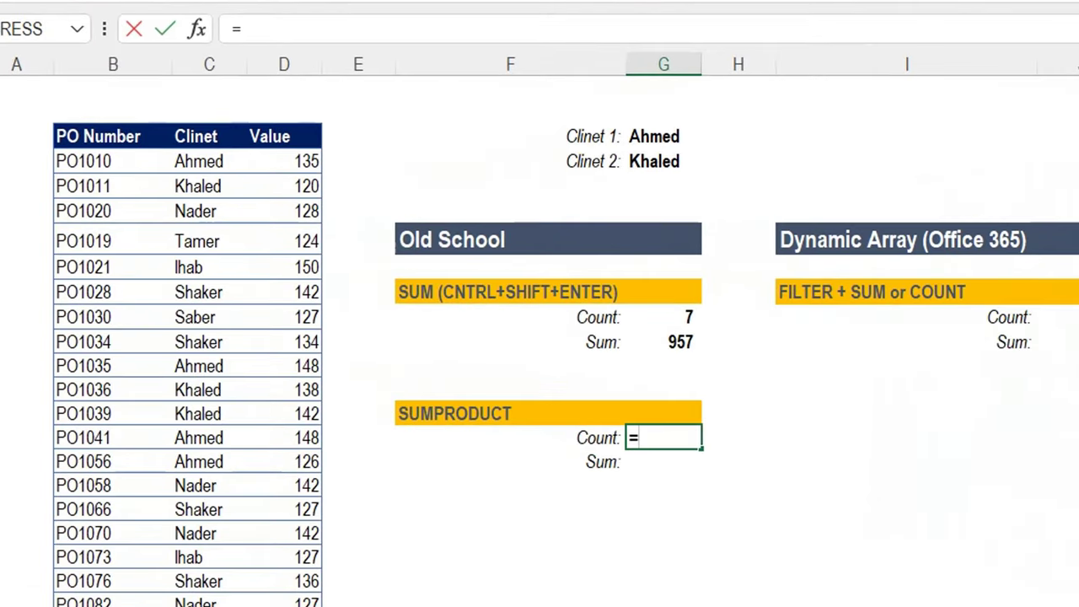
{"action": "type", "text": "sum"}
{"action": "key", "text": "Down"}
{"action": "key", "text": "Down"}
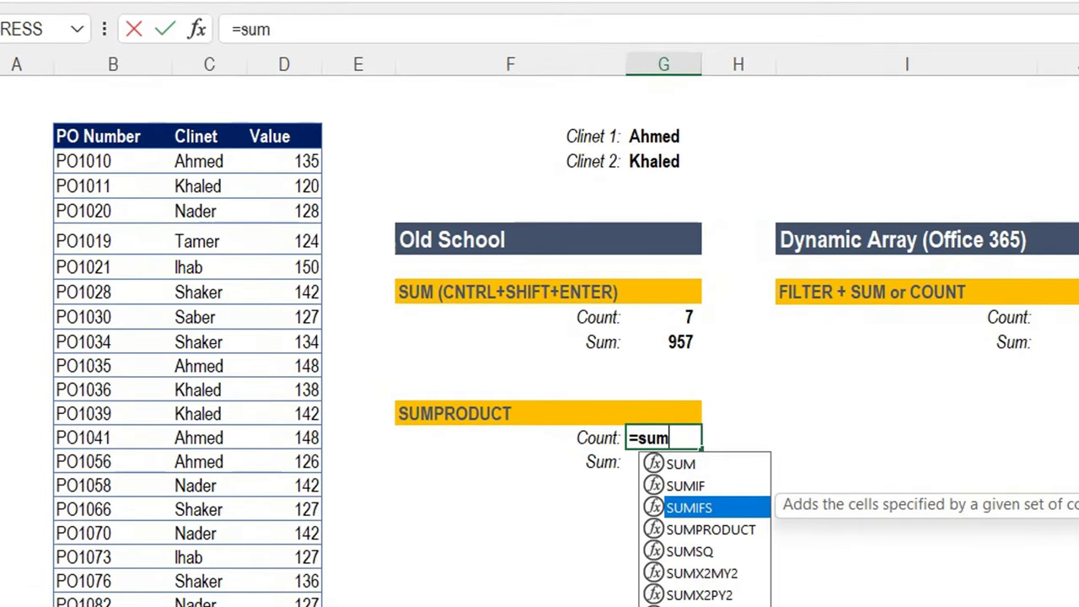
{"action": "key", "text": "Down"}
{"action": "key", "text": "Tab"}
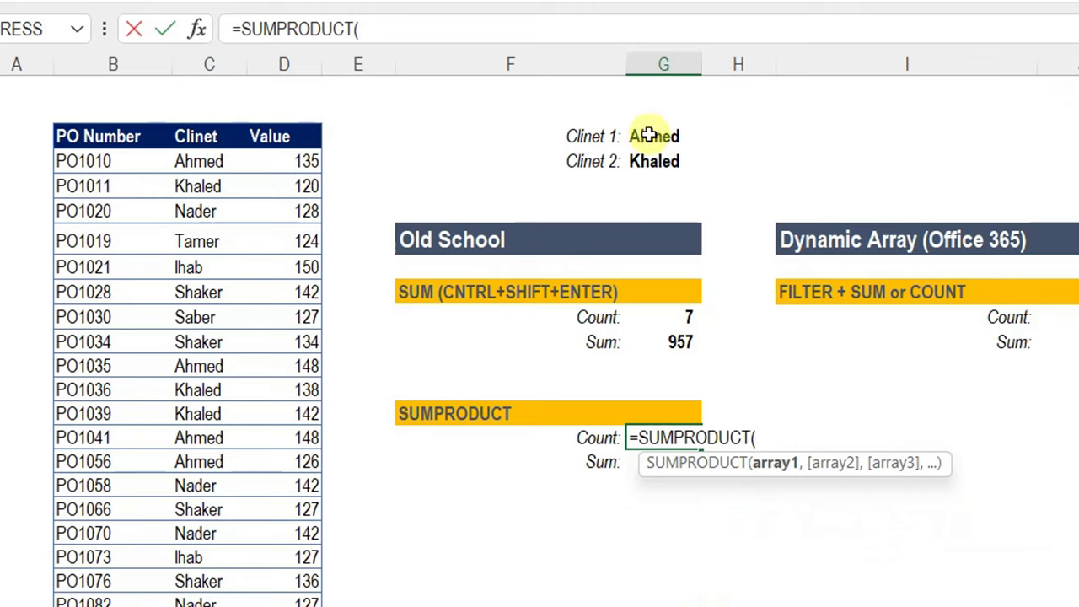
{"action": "type", "text": "("}
{"action": "left_click", "coordinate": [659, 133]}
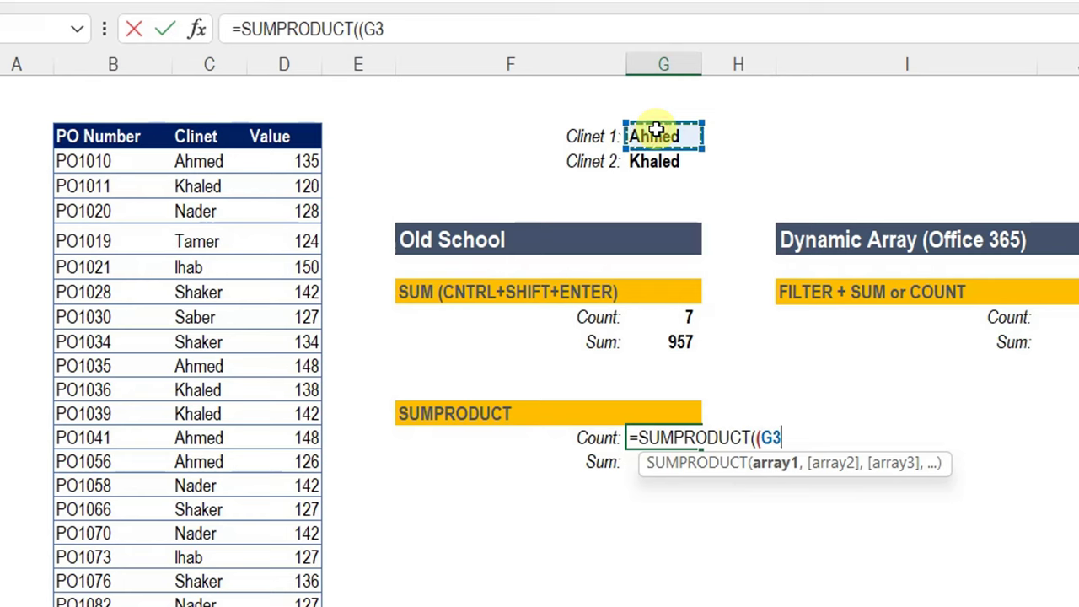
{"action": "type", "text": "="}
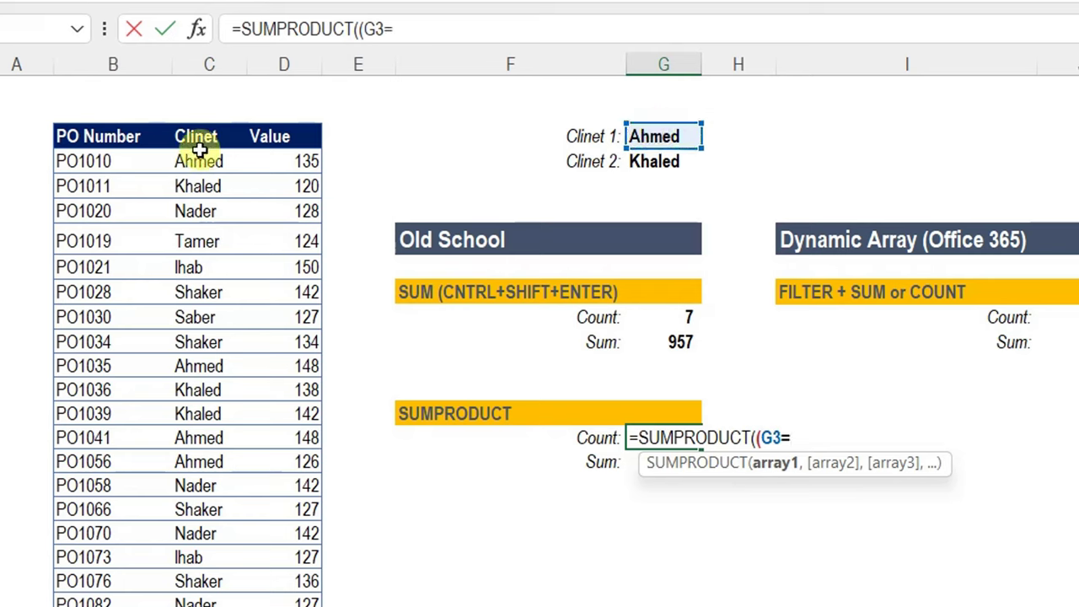
{"action": "left_click_drag", "start_coordinate": [199, 150], "coordinate": [202, 606]}
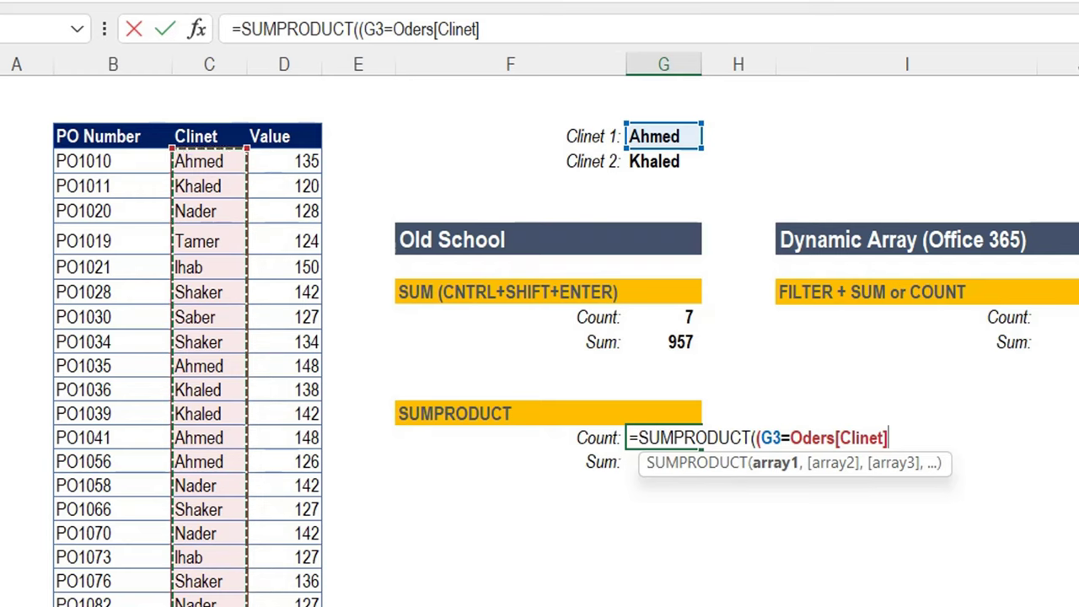
{"action": "type", "text": ")"}
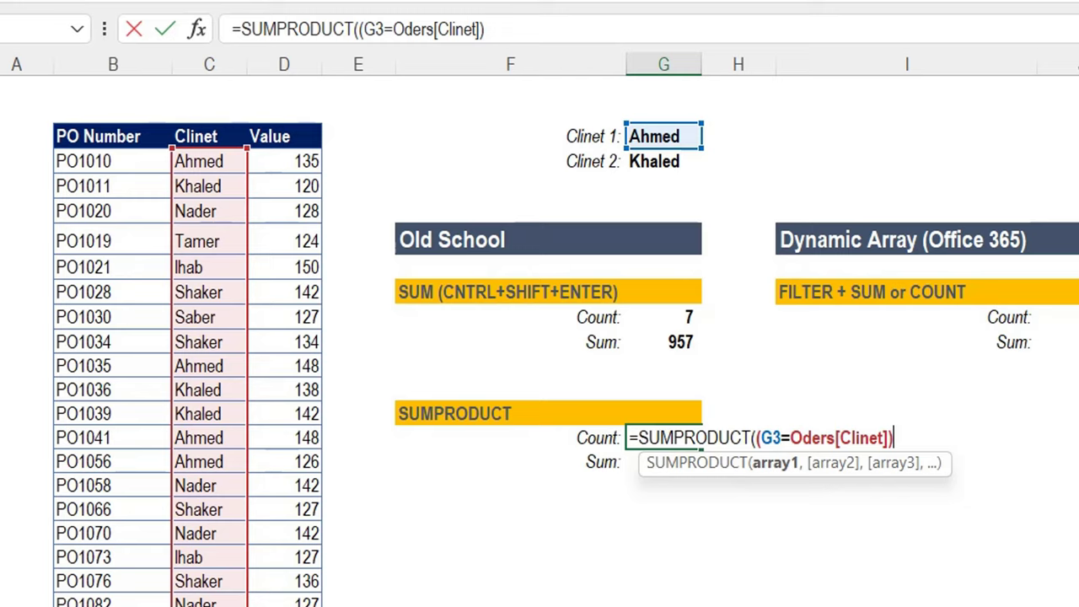
- Add the client 2 condition +(G4=Oders[Clinet]) to the G15 SUMPRODUCT formula, close it and enter it as a normal formula
{"action": "left_click", "coordinate": [507, 25]}
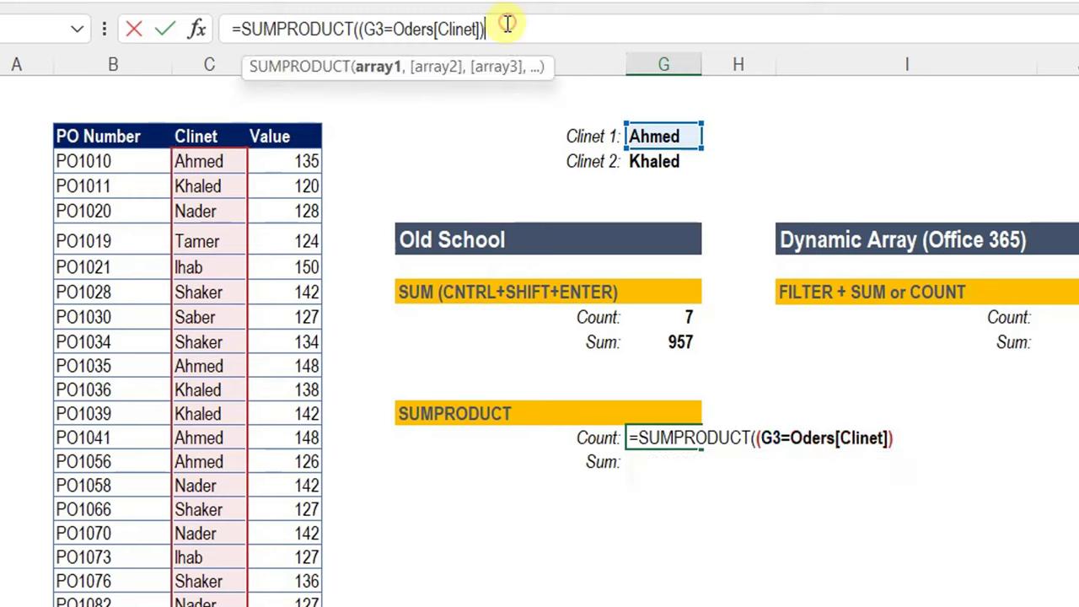
{"action": "type", "text": "+"}
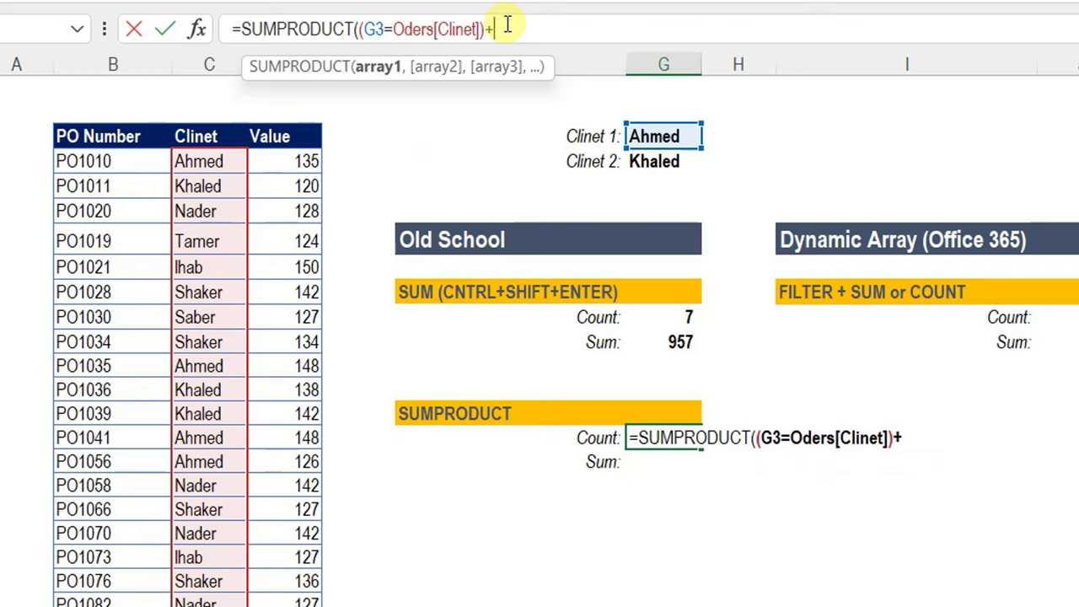
{"action": "type", "text": "("}
{"action": "left_click", "coordinate": [666, 162]}
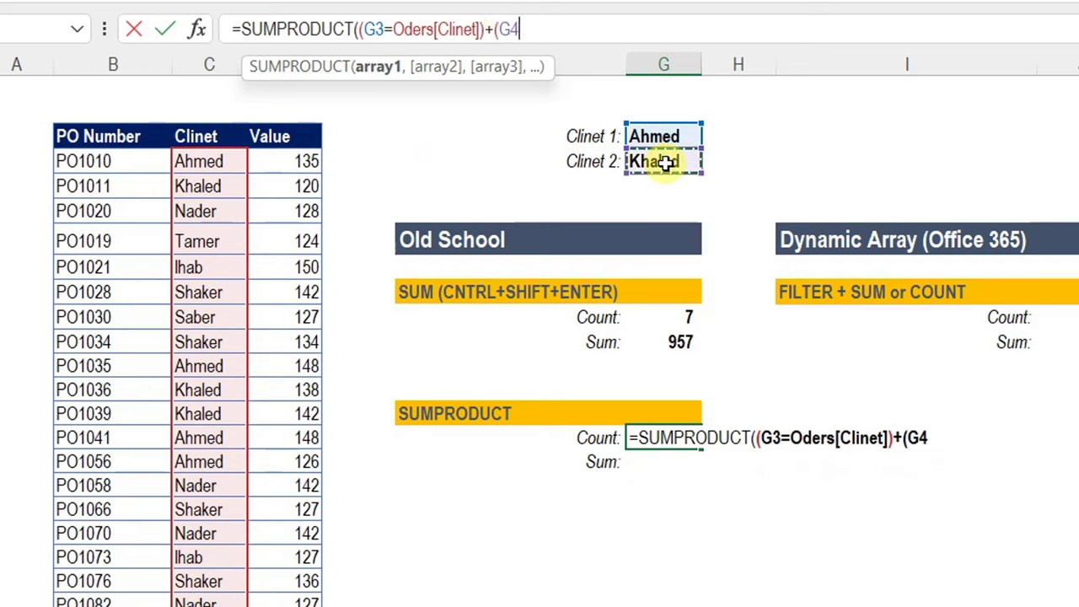
{"action": "type", "text": "="}
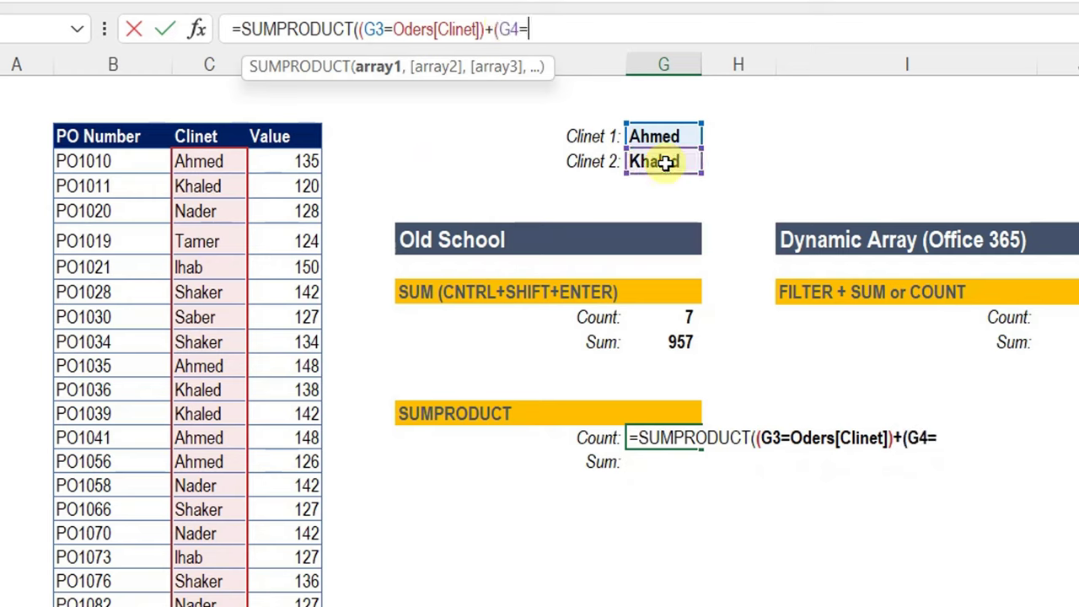
{"action": "left_click", "coordinate": [205, 153]}
{"action": "key", "text": "ctrl+shift+Down"}
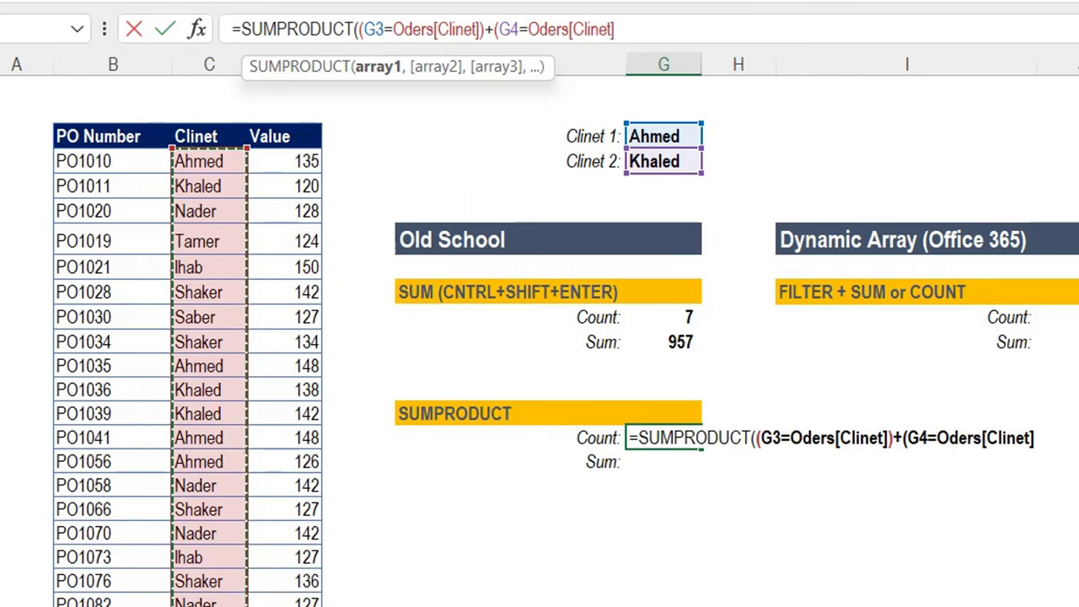
{"action": "type", "text": ")"}
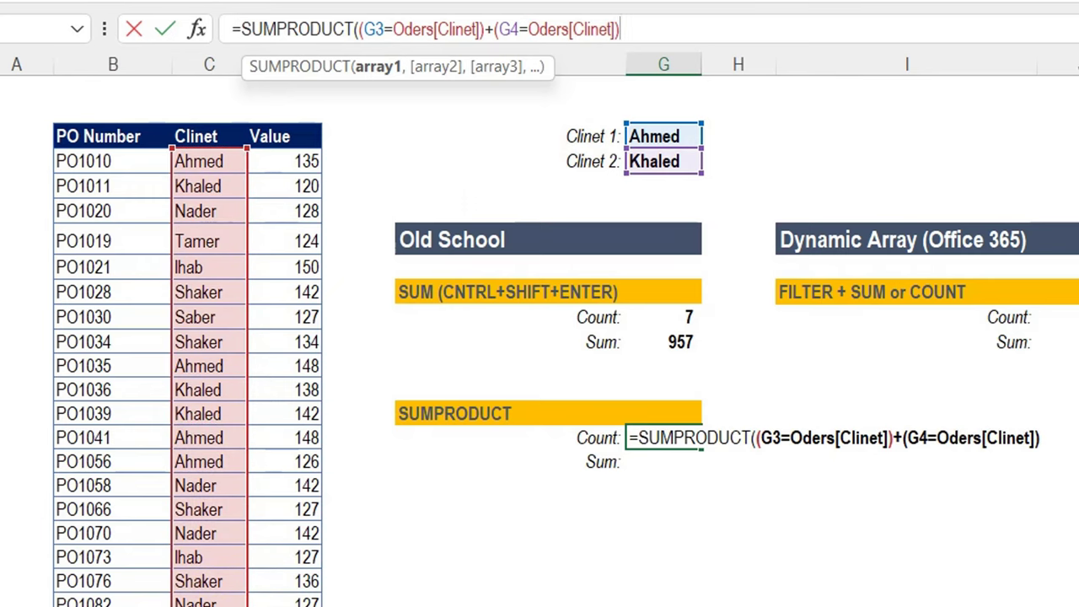
{"action": "type", "text": ")"}
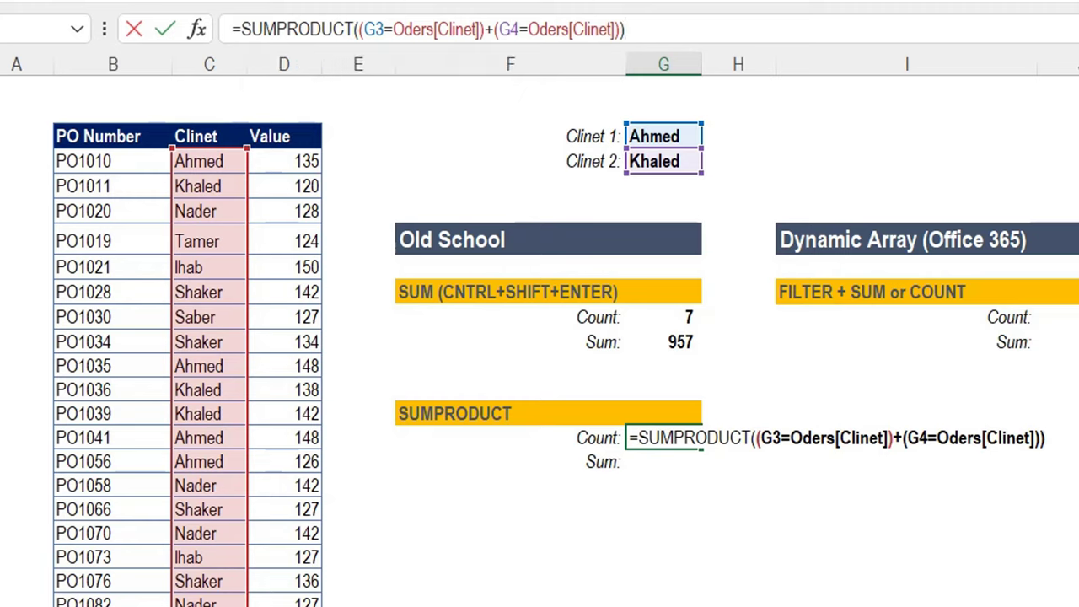
{"action": "key", "text": "Return"}
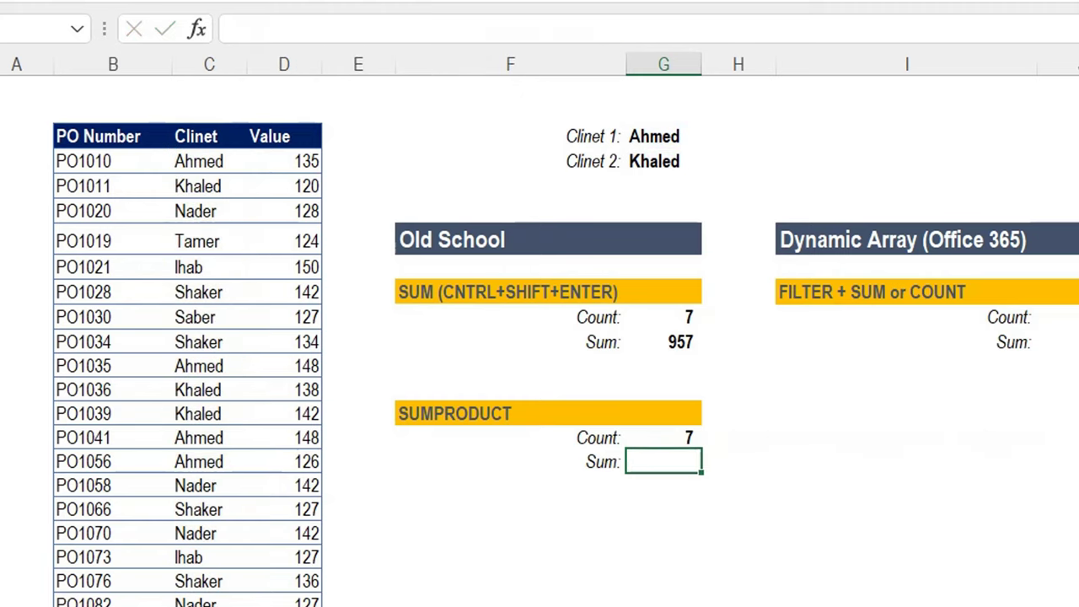
- Evaluate the two added conditions inside the G15 formula to inspect their array, restoring the original expression after each evaluation
{"action": "left_click", "coordinate": [664, 437]}
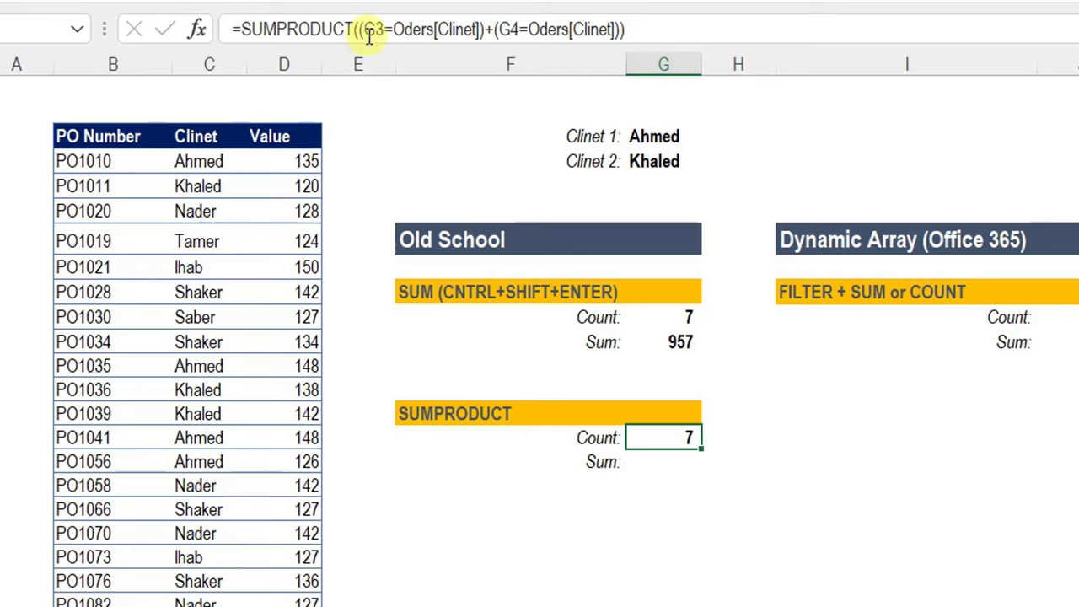
{"action": "left_click_drag", "start_coordinate": [360, 29], "coordinate": [610, 31]}
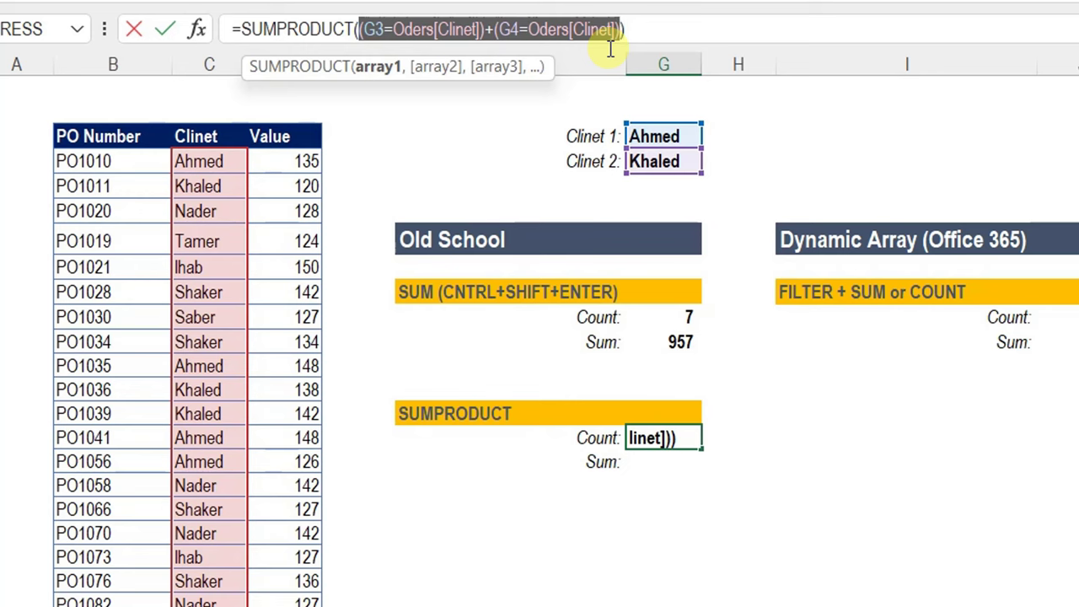
{"action": "key", "text": "F9"}
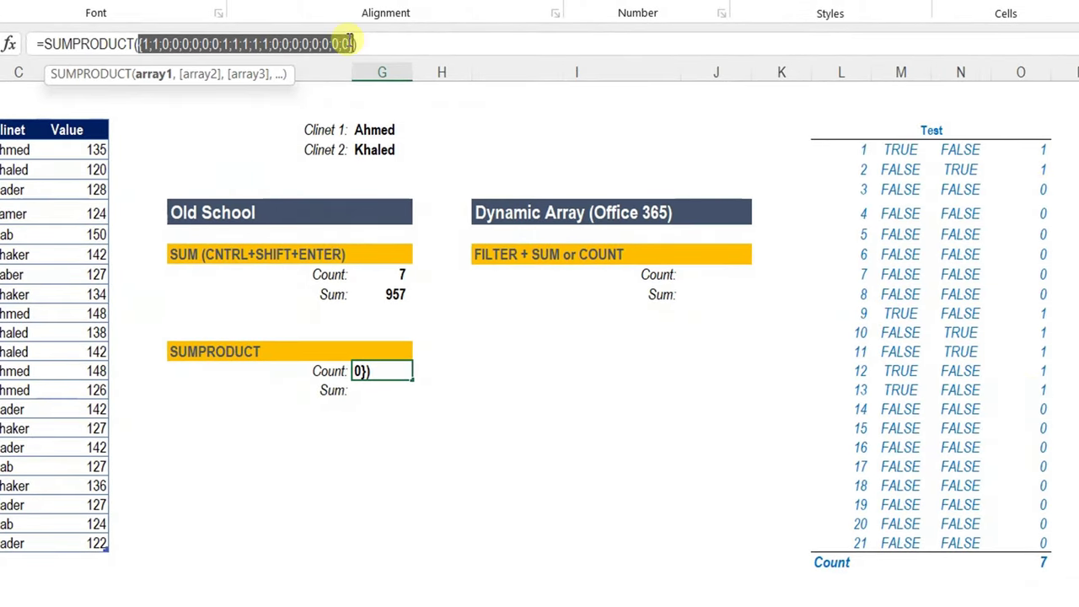
{"action": "key", "text": "ctrl+z"}
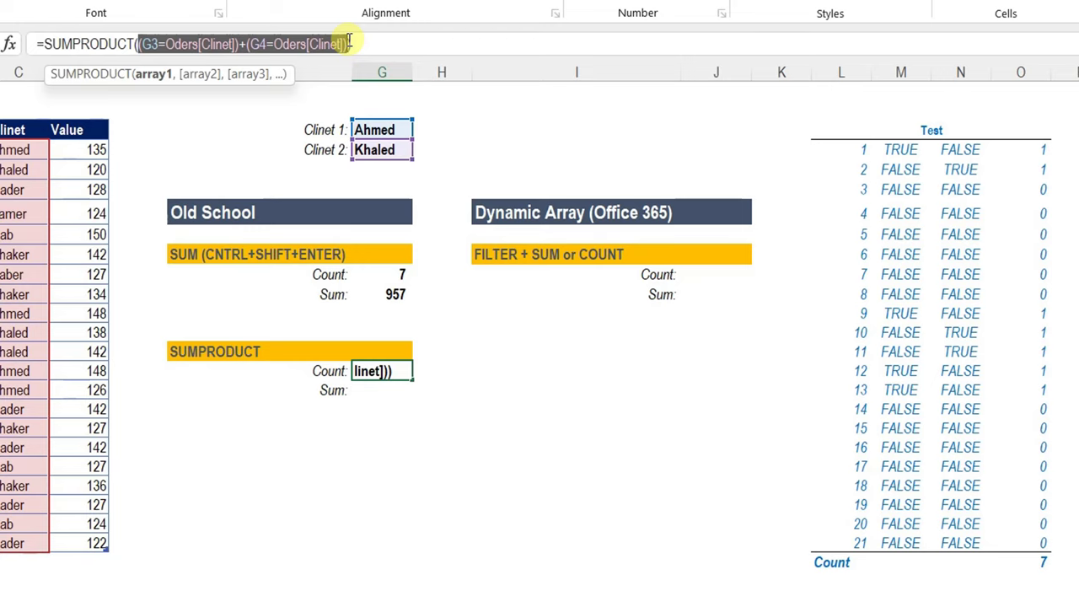
{"action": "key", "text": "F9"}
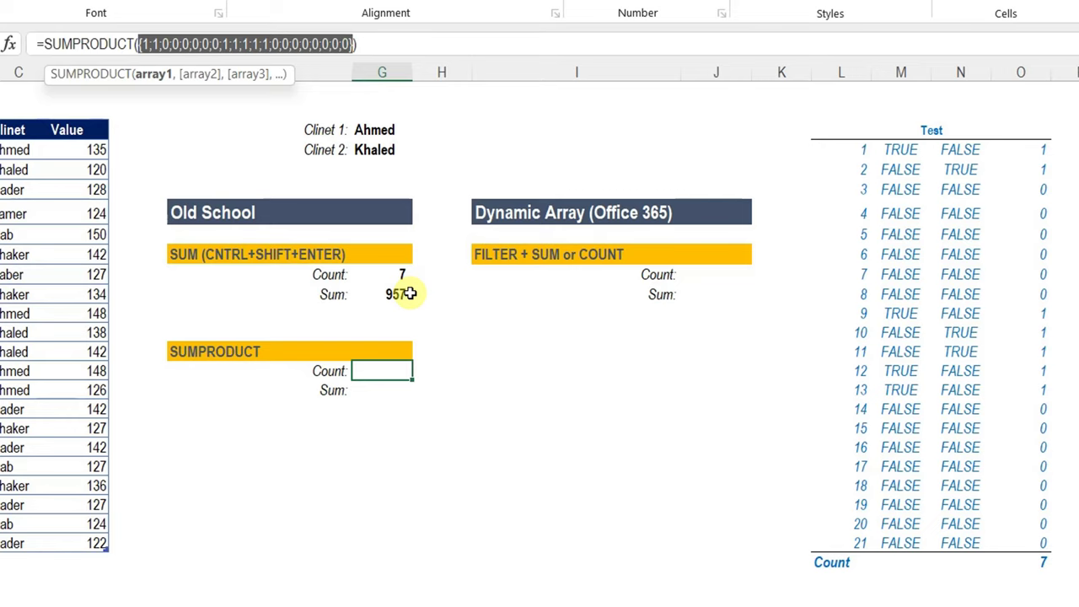
{"action": "key", "text": "ctrl+z"}
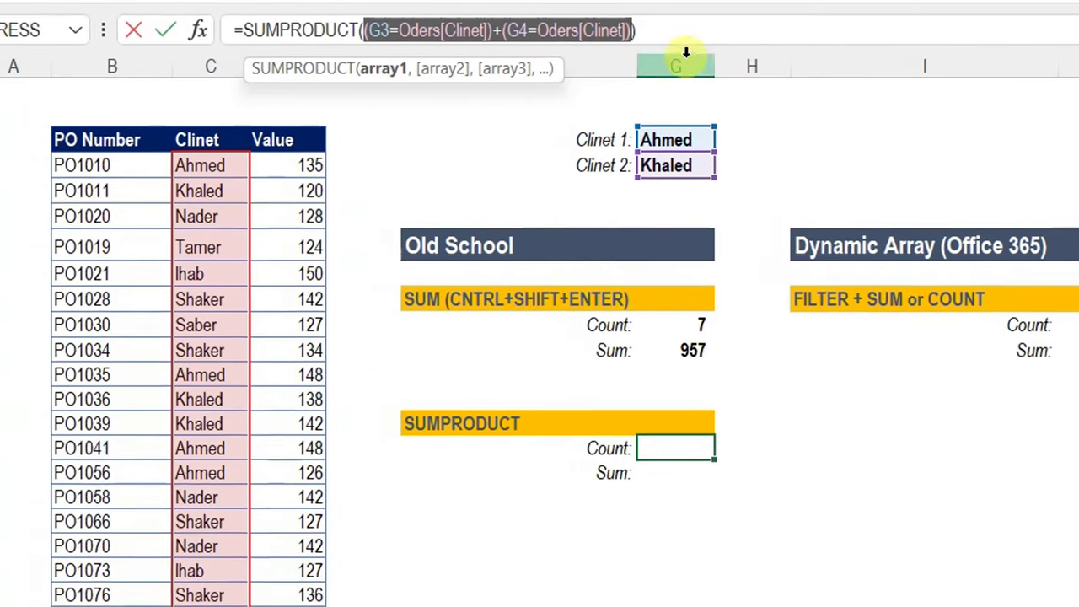
- Add Oders[Value] as the second array of the SUMPRODUCT formula in G15
{"action": "left_click", "coordinate": [636, 30]}
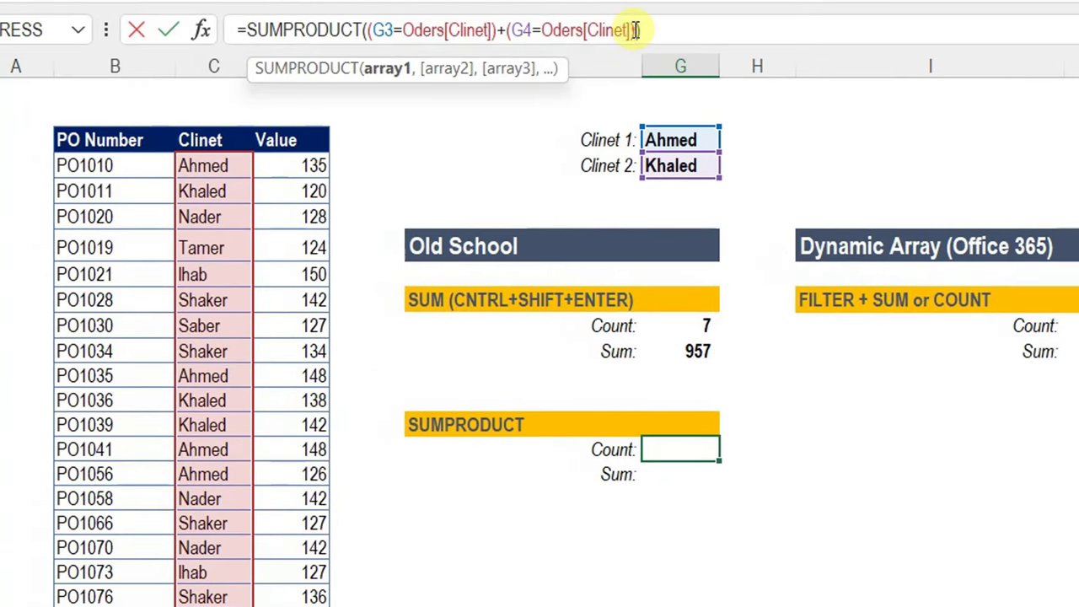
{"action": "type", "text": ","}
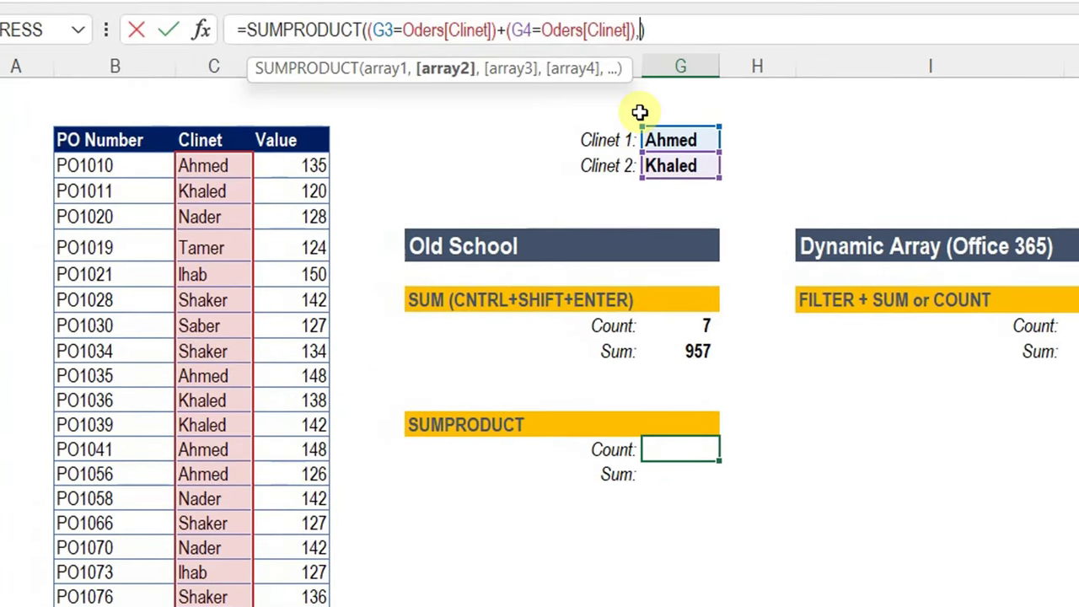
{"action": "left_click_drag", "start_coordinate": [296, 166], "coordinate": [282, 603]}
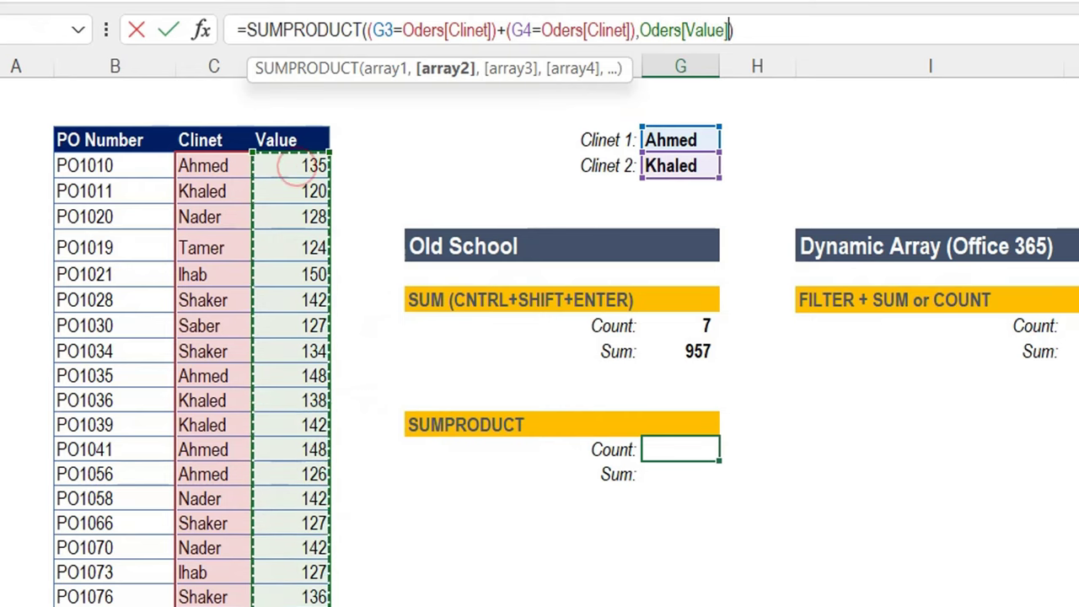
{"action": "key", "text": "Return"}
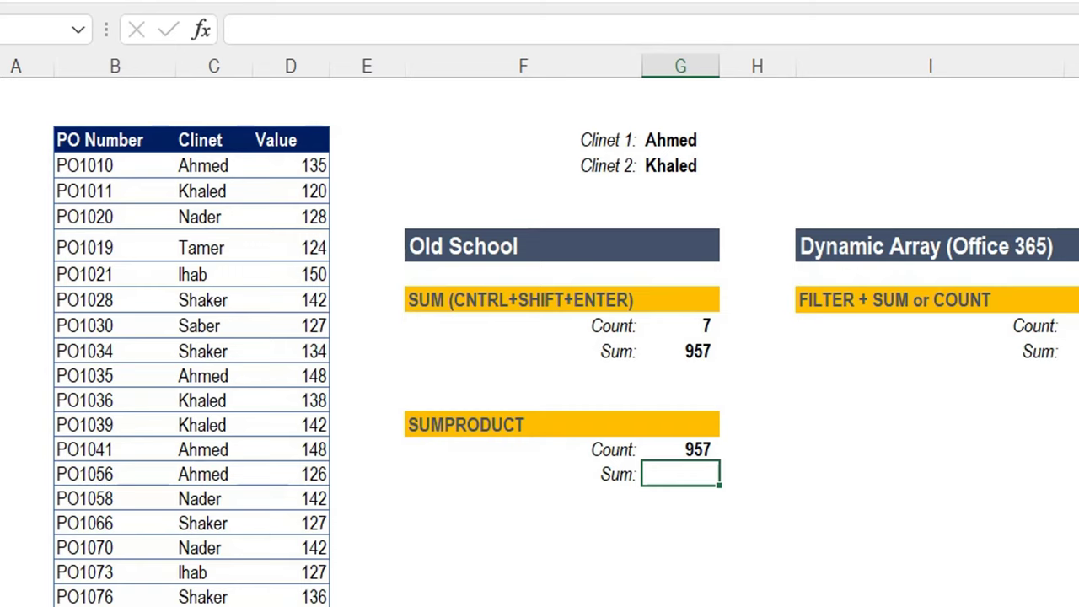
- Copy the full formula text from G15 into the SUMPRODUCT Sum cell G16
{"action": "left_click", "coordinate": [696, 448]}
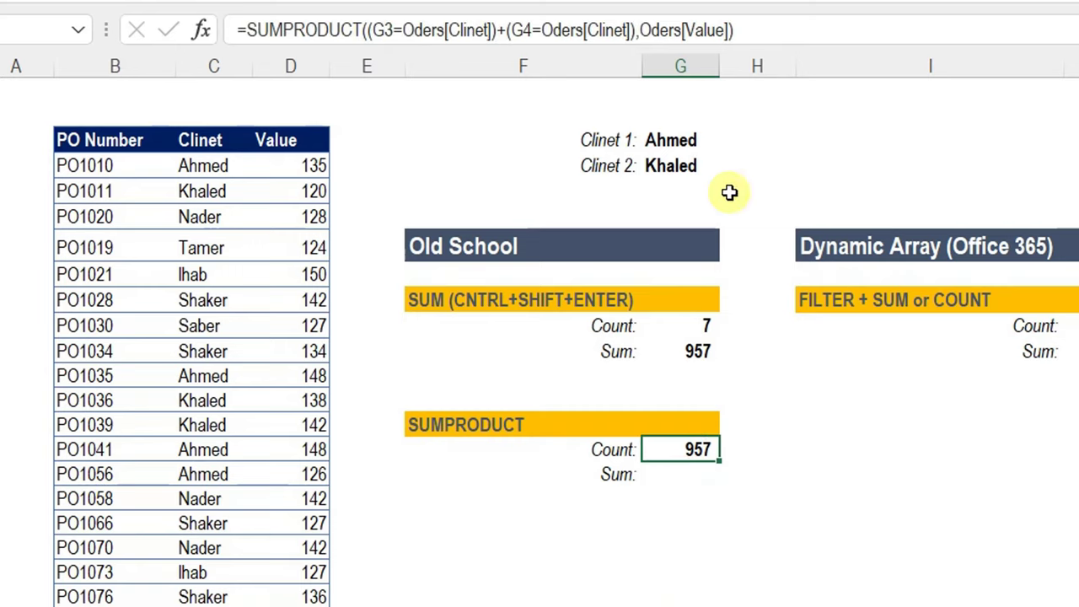
{"action": "left_click_drag", "start_coordinate": [742, 30], "coordinate": [5, 46]}
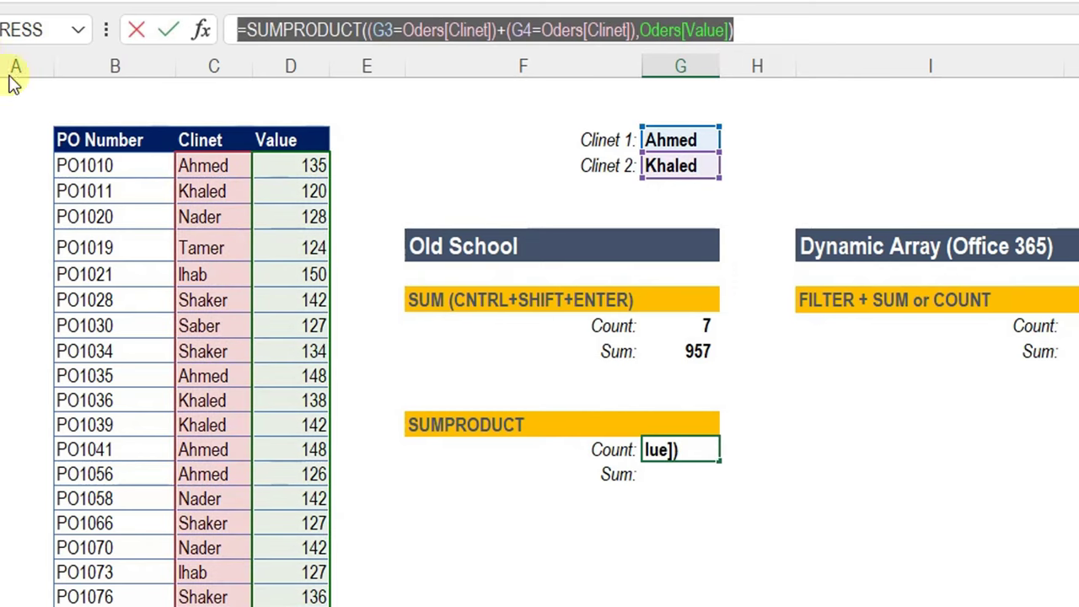
{"action": "key", "text": "Escape"}
{"action": "left_click", "coordinate": [673, 472]}
{"action": "key", "text": "ctrl+v"}
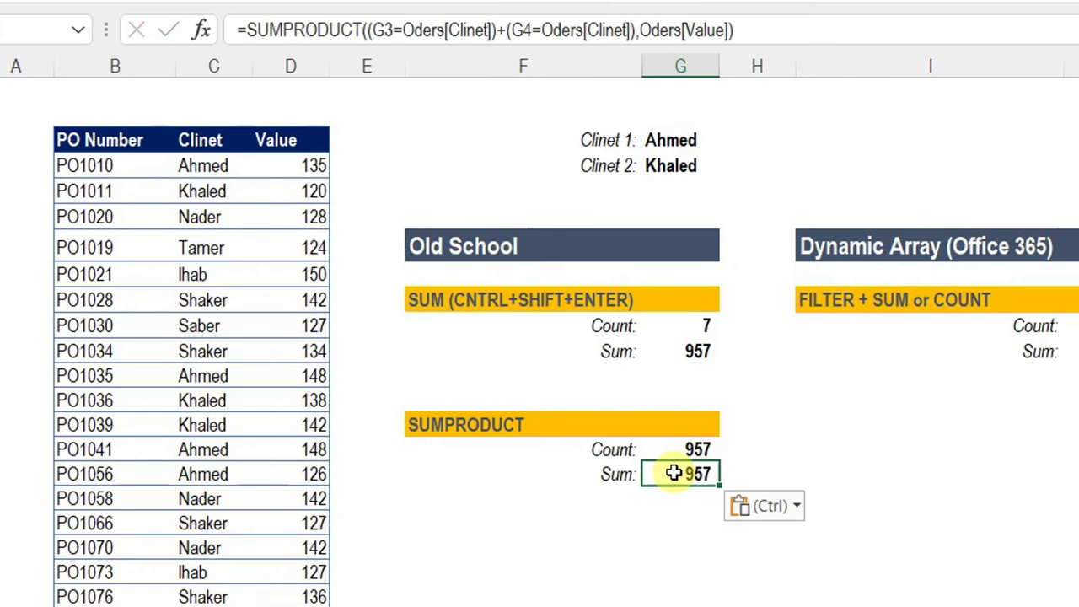
- Remove the Oders[Value] array from the SUMPRODUCT Count formula in G15, keeping only the two client conditions
{"action": "left_click", "coordinate": [711, 447]}
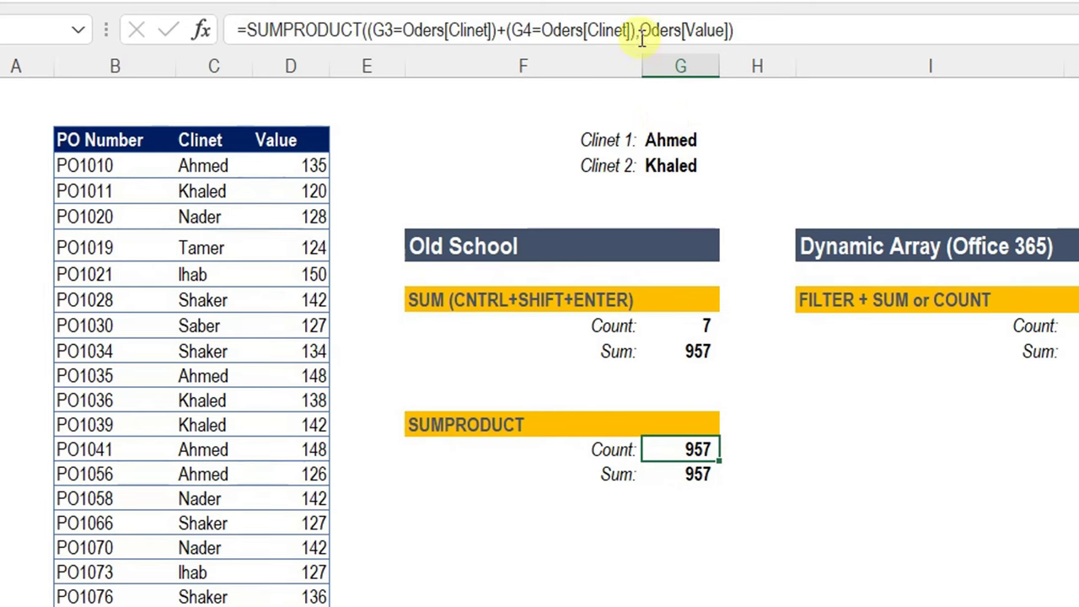
{"action": "left_click_drag", "start_coordinate": [640, 30], "coordinate": [729, 30]}
{"action": "key", "text": "BackSpace"}
{"action": "key", "text": "BackSpace"}
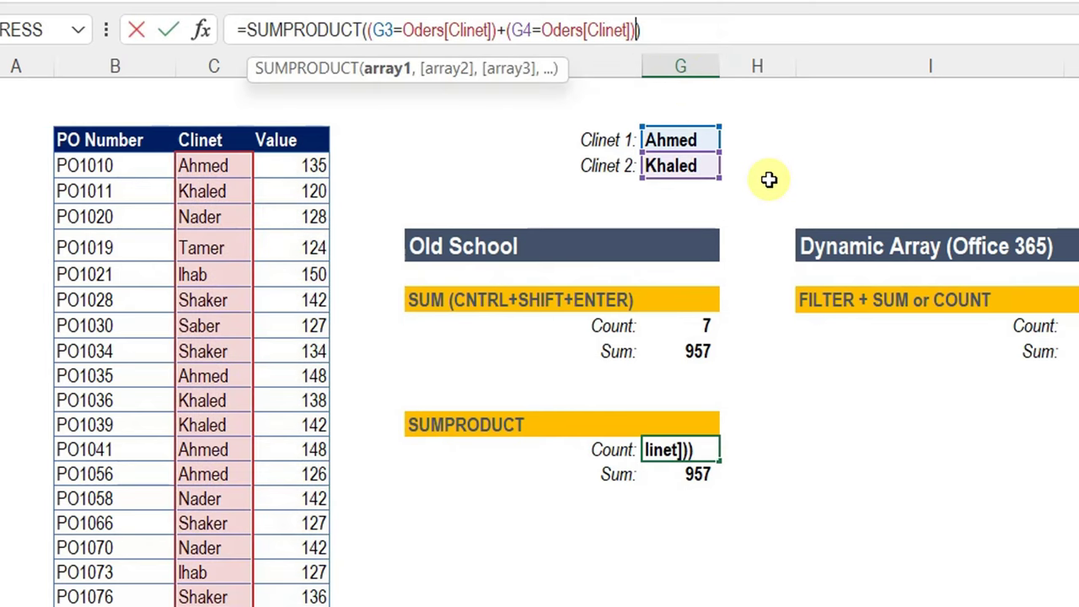
{"action": "key", "text": "Return"}
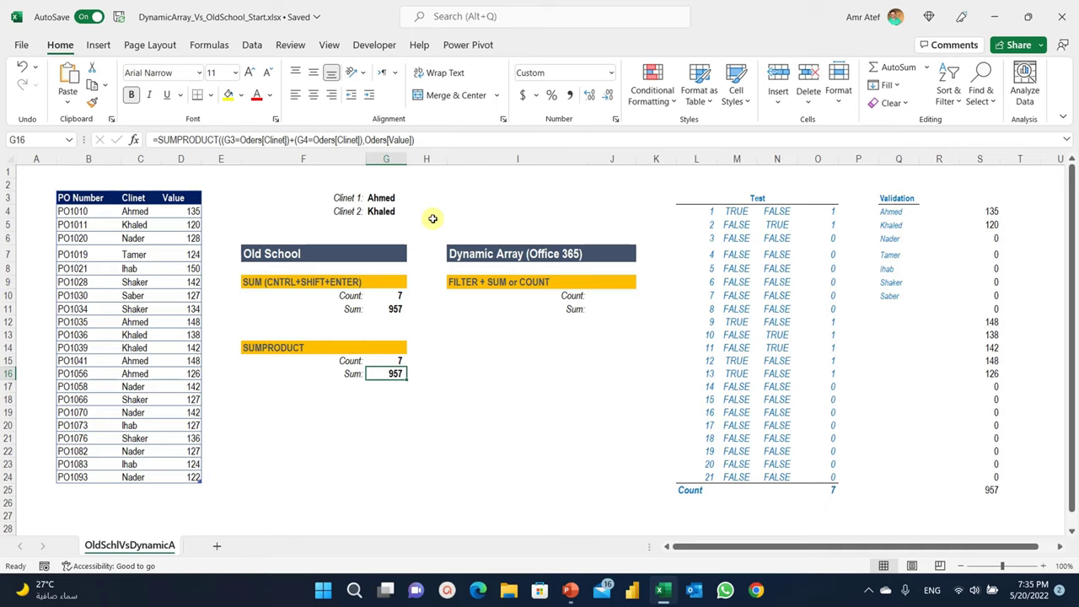
- Clear the client 2 cell G4 to test the formulas with only one client
{"action": "left_click", "coordinate": [381, 200]}
{"action": "left_click", "coordinate": [383, 214]}
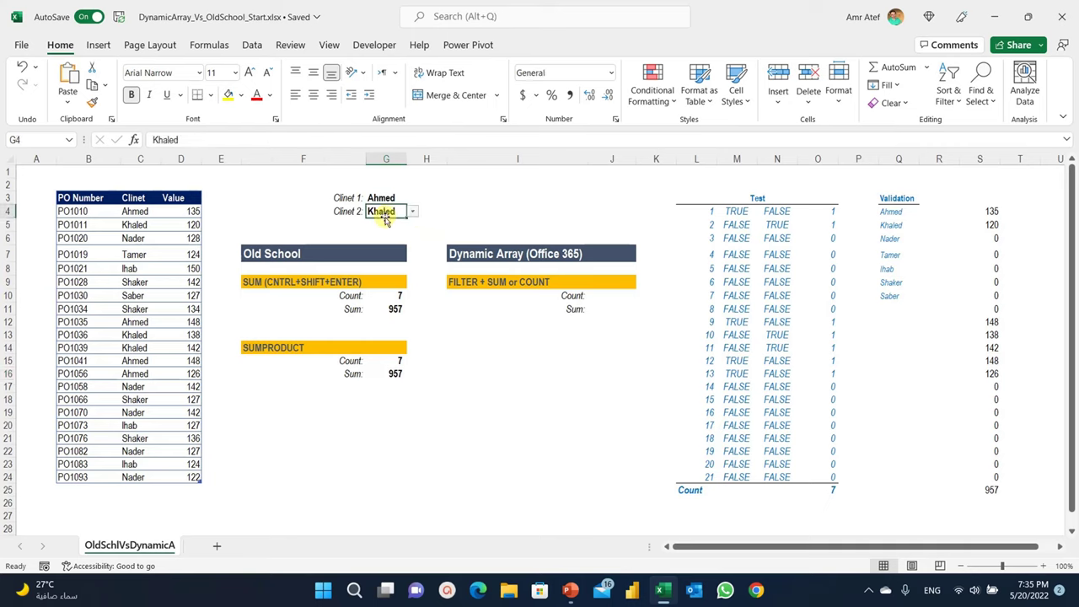
{"action": "left_click", "coordinate": [412, 212]}
{"action": "left_click", "coordinate": [397, 212]}
{"action": "key", "text": "Delete"}
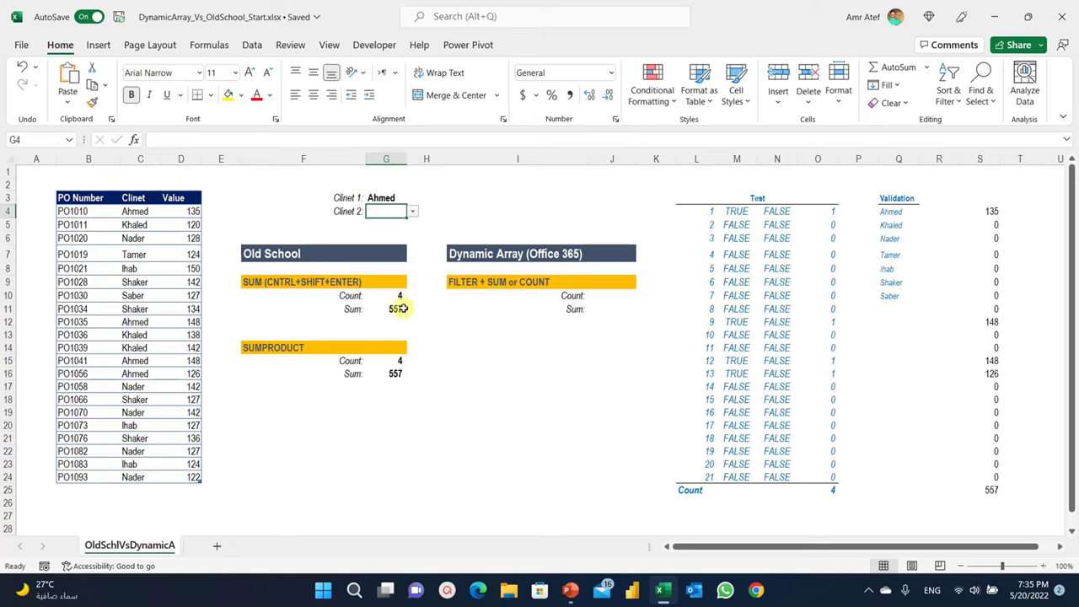
- Set client 2 in G4 to the same client as client 1 as a test, and restore the second client in the list
{"action": "left_click", "coordinate": [413, 211]}
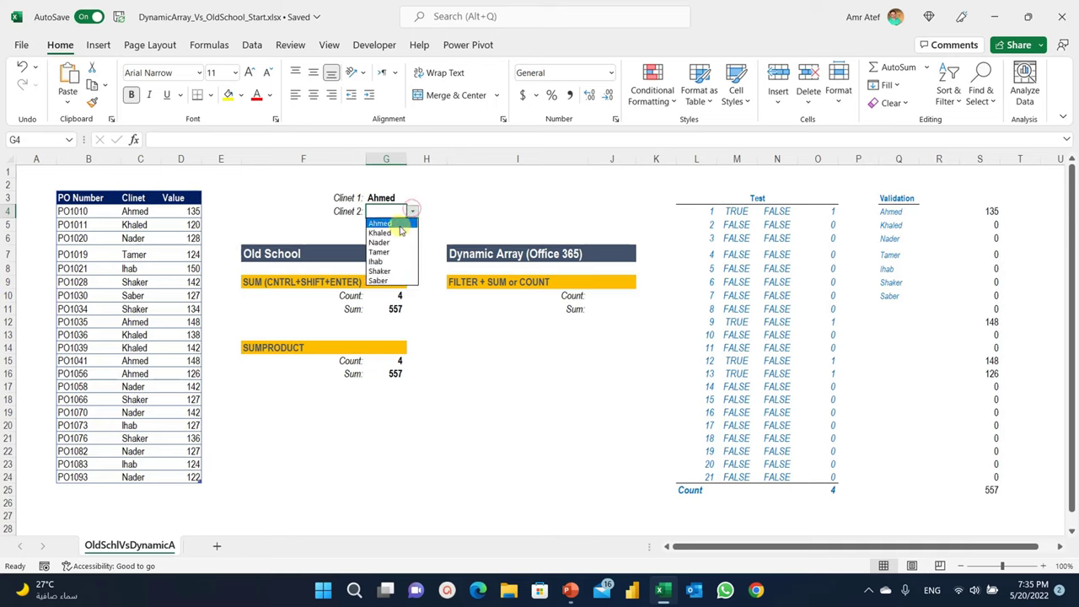
{"action": "left_click", "coordinate": [398, 224]}
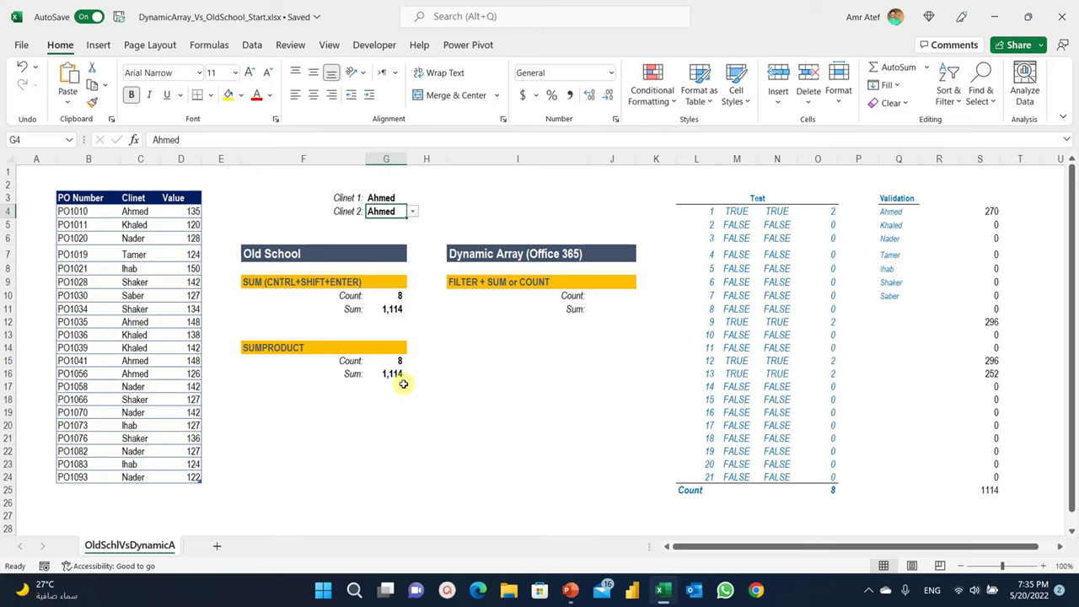
{"action": "key", "text": "alt+Down"}
{"action": "key", "text": "Down"}
{"action": "key", "text": "Return"}
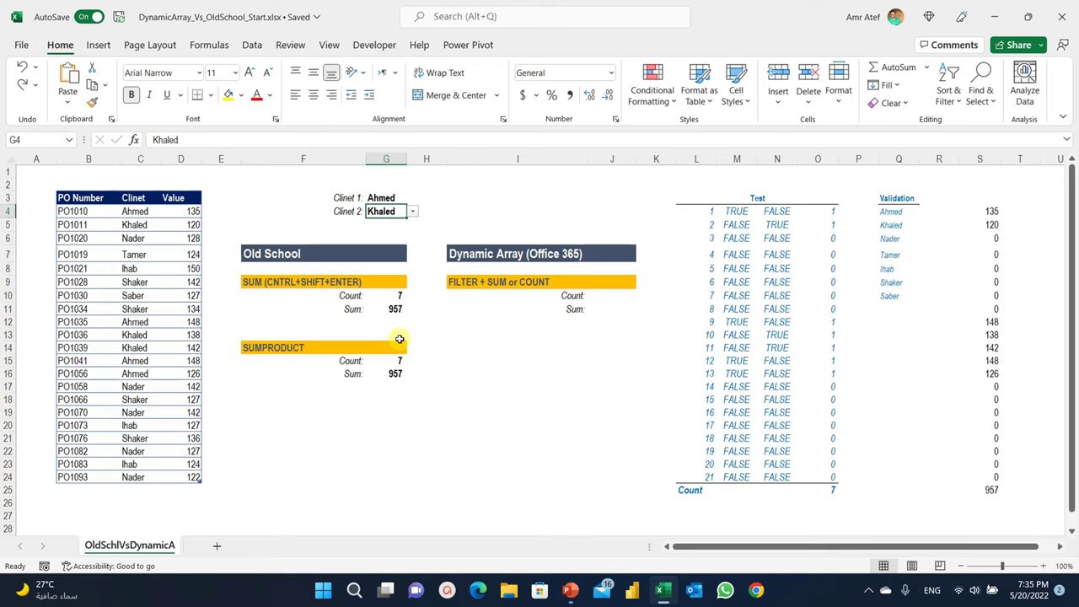
- Set client 1 in G3 to the sixth name in the validation list and client 2 in G4 to the last
{"action": "left_click", "coordinate": [396, 198]}
{"action": "left_click", "coordinate": [412, 198]}
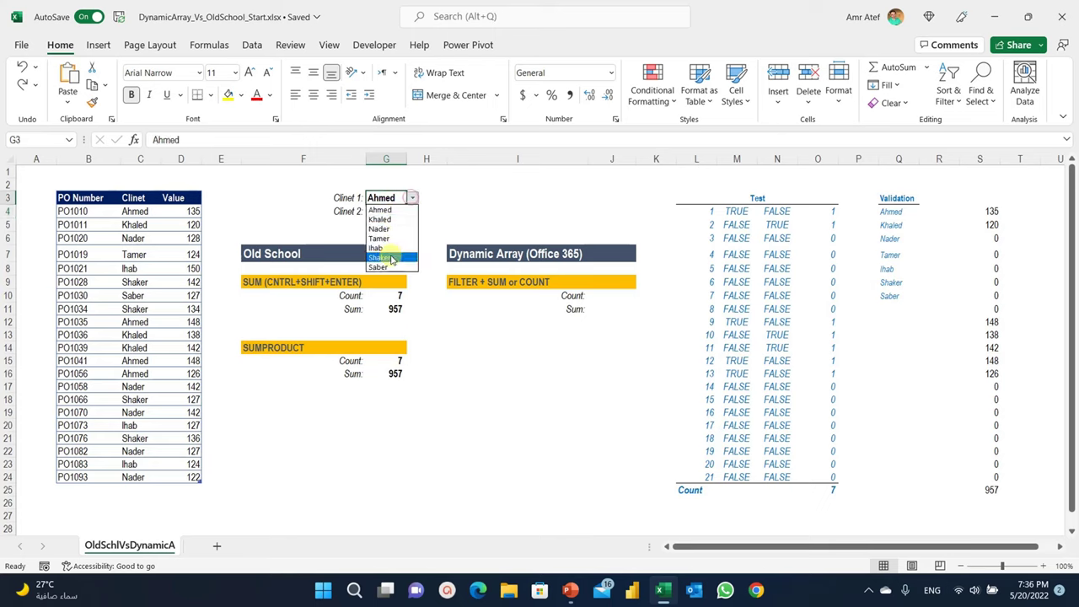
{"action": "left_click", "coordinate": [379, 257]}
{"action": "left_click", "coordinate": [403, 211]}
{"action": "left_click", "coordinate": [412, 211]}
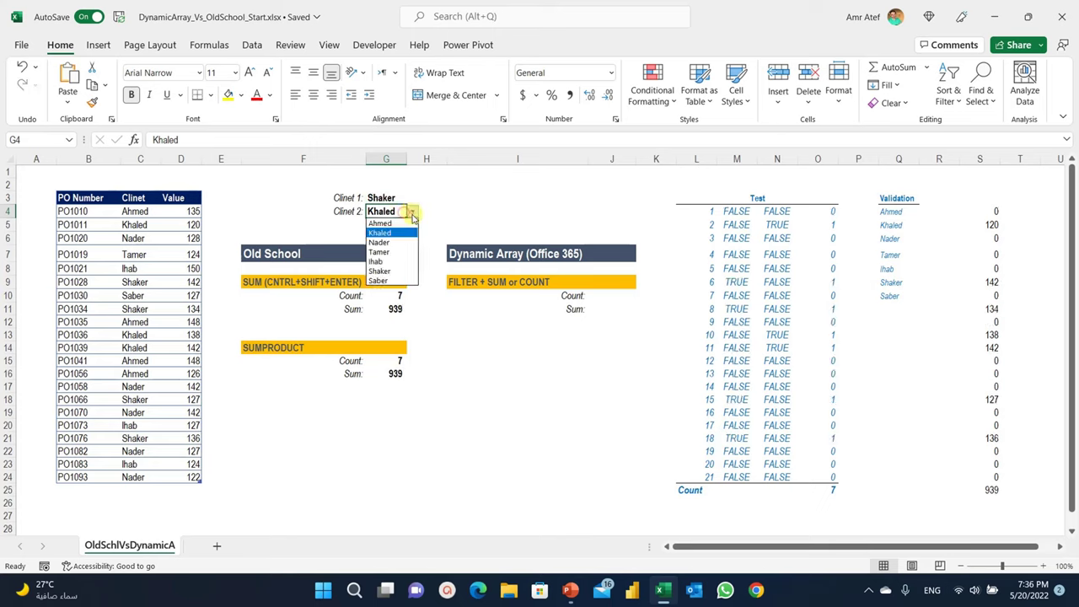
{"action": "left_click", "coordinate": [391, 280]}
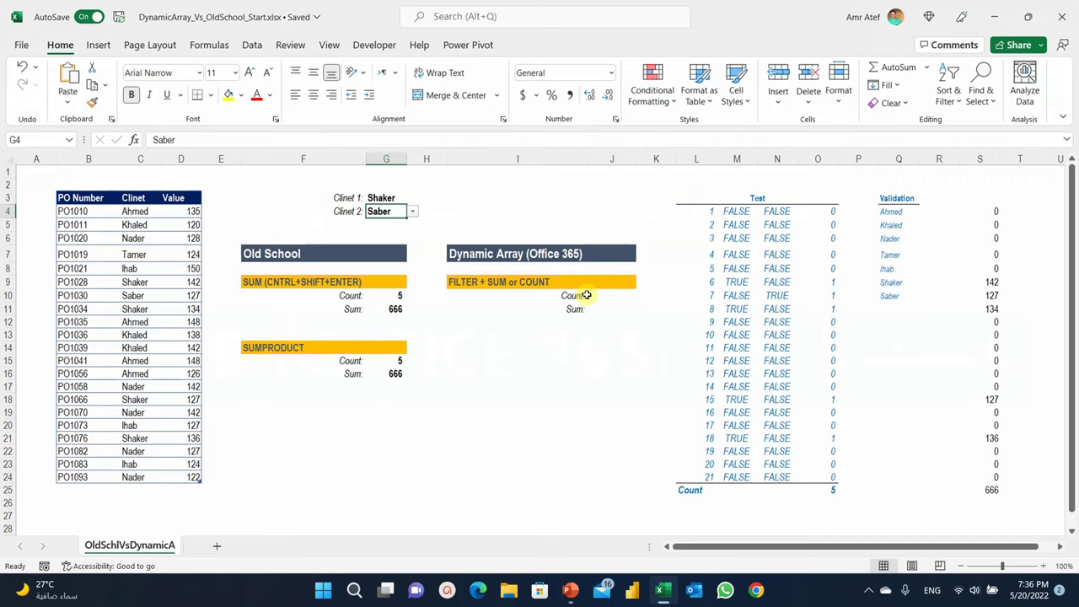
- Start a FILTER formula in the dynamic array Count cell J10 with Oders[Value] as the array
{"action": "left_click", "coordinate": [606, 298]}
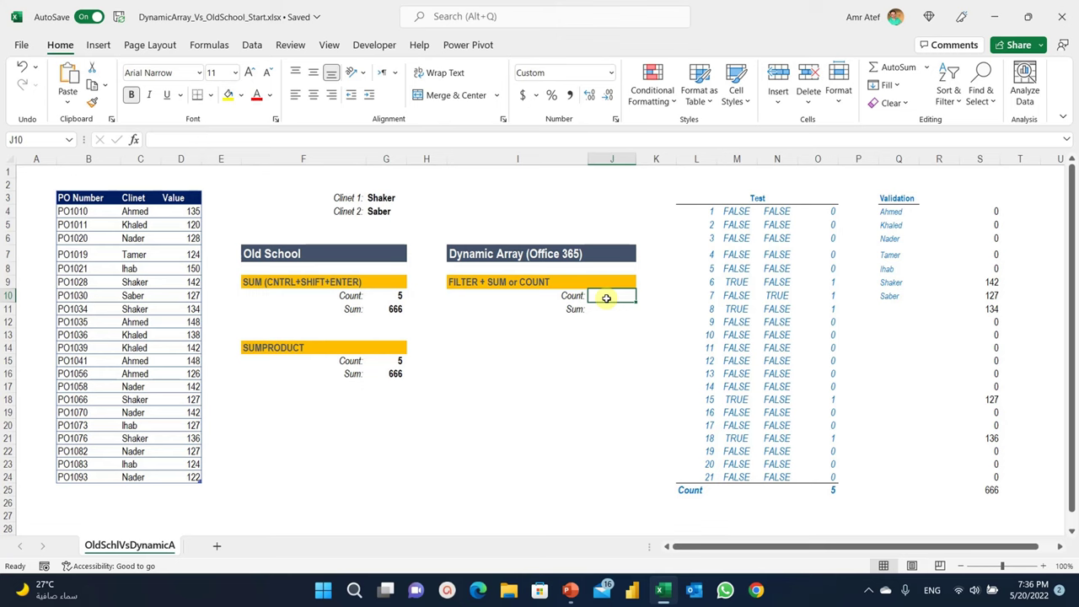
{"action": "type", "text": "=fil"}
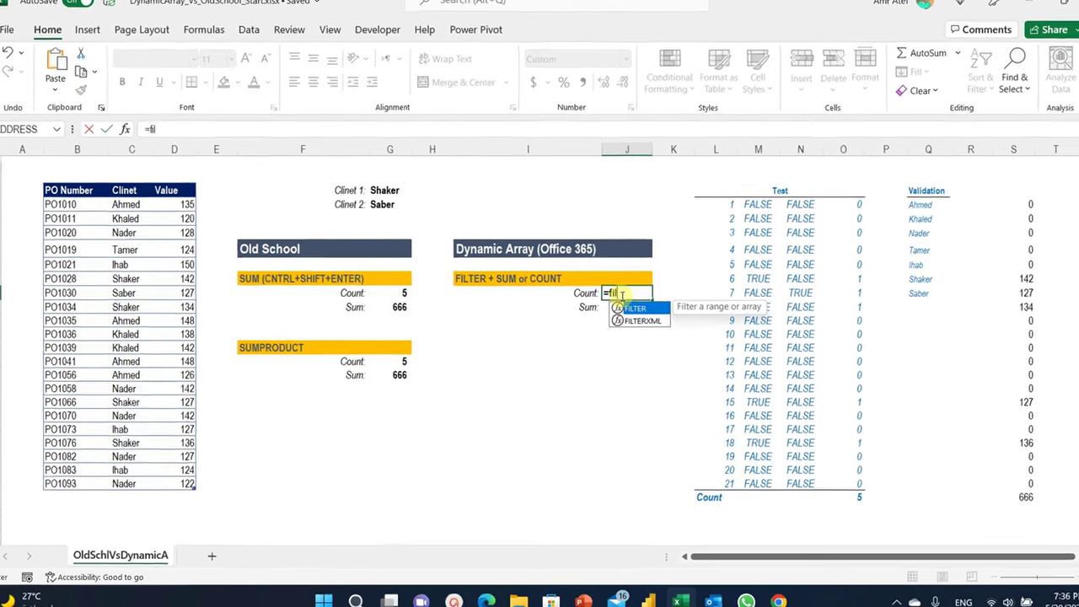
{"action": "key", "text": "Tab"}
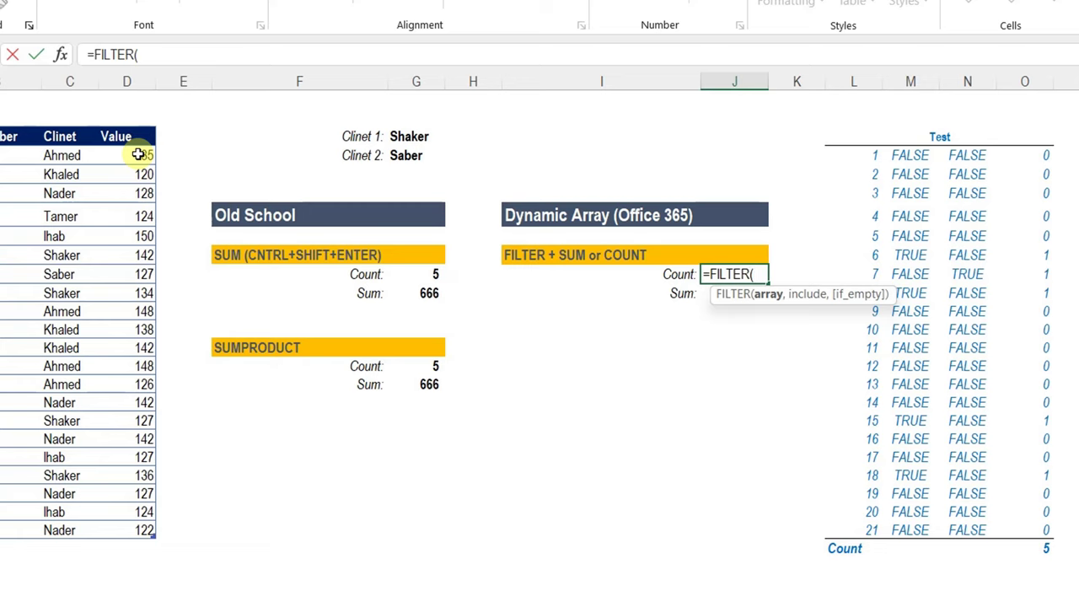
{"action": "left_click_drag", "start_coordinate": [138, 155], "coordinate": [113, 531]}
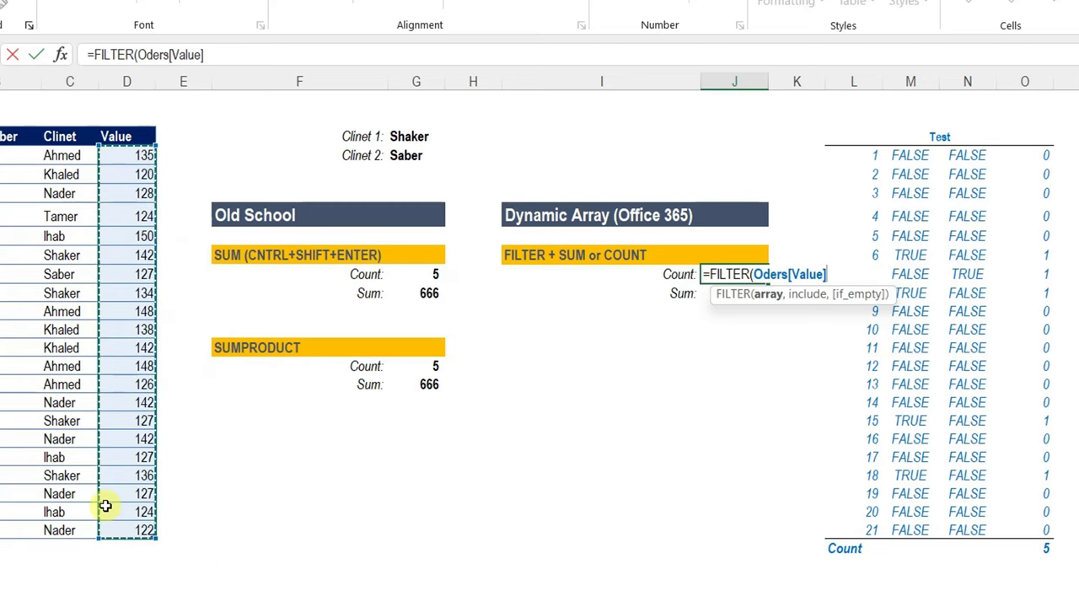
{"action": "type", "text": ","}
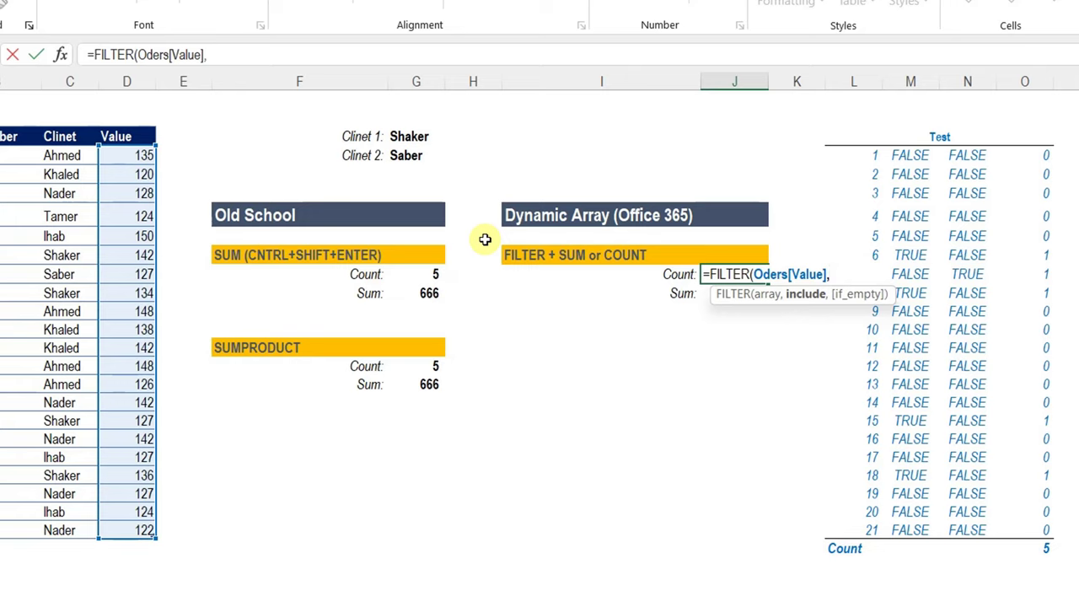
- Add the client 1 condition (G3=Oders[Clinet]) as the include argument of the FILTER formula
{"action": "type", "text": "("}
{"action": "left_click", "coordinate": [403, 138]}
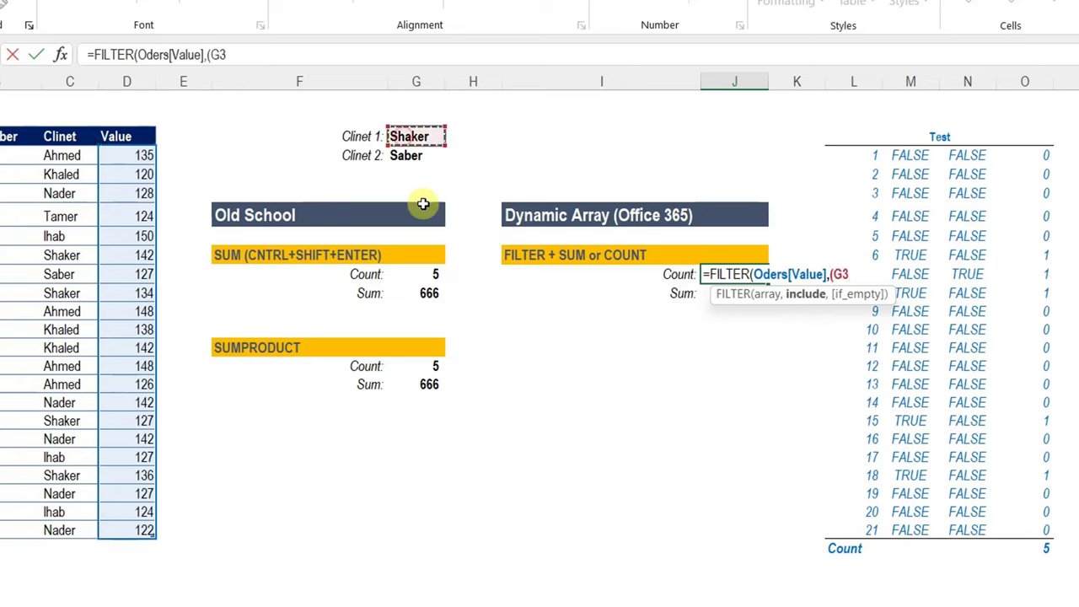
{"action": "type", "text": "="}
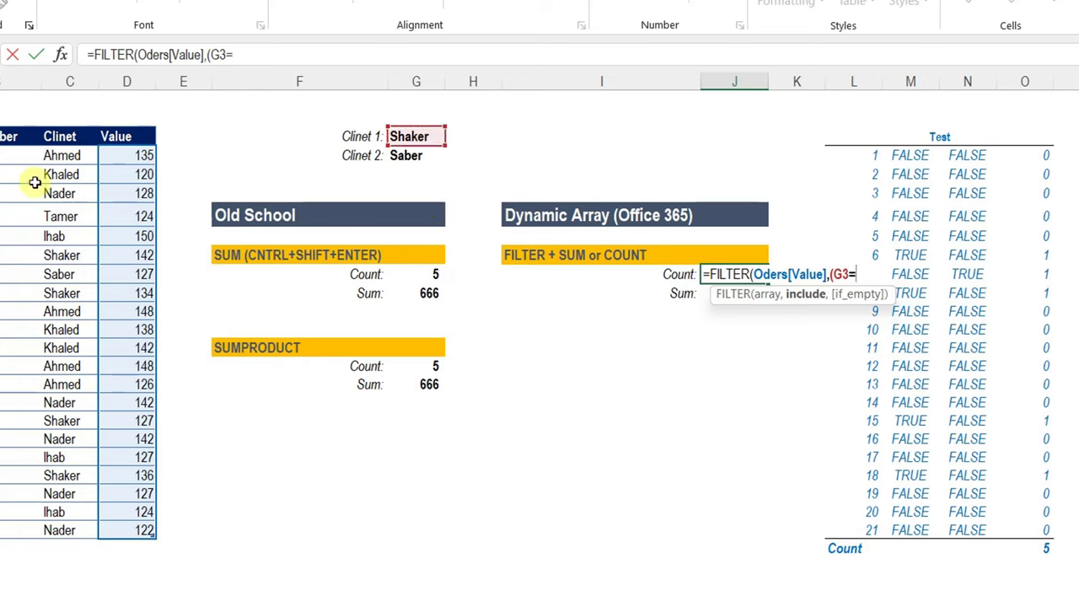
{"action": "left_click_drag", "start_coordinate": [48, 155], "coordinate": [60, 530]}
{"action": "type", "text": ")"}
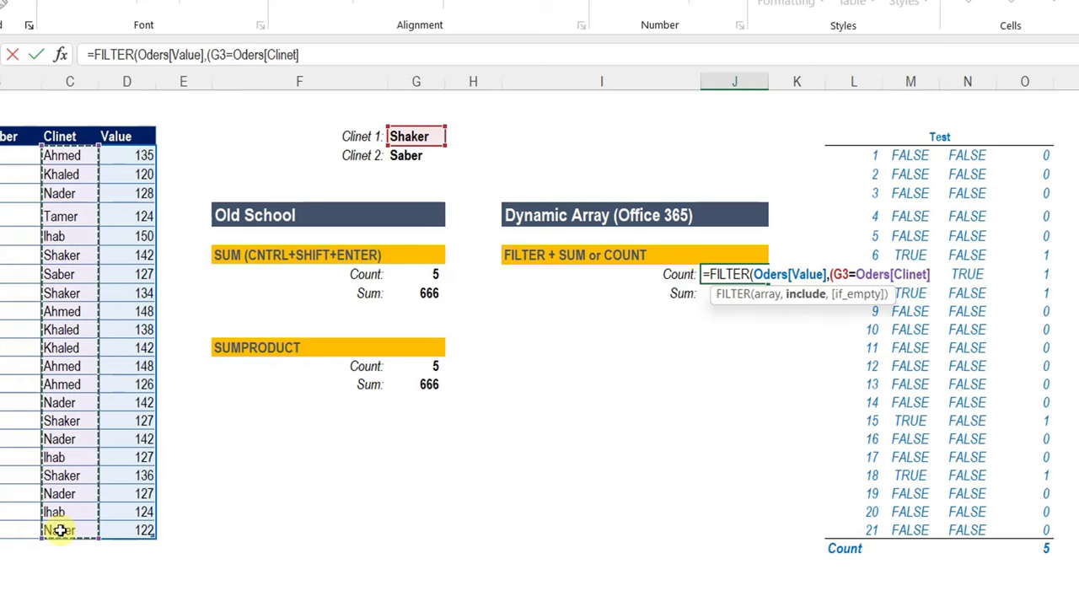
- Add the client 2 condition +(G4=Oders[Clinet]) to the FILTER formula in J10, close it and enter it
{"action": "type", "text": "+("}
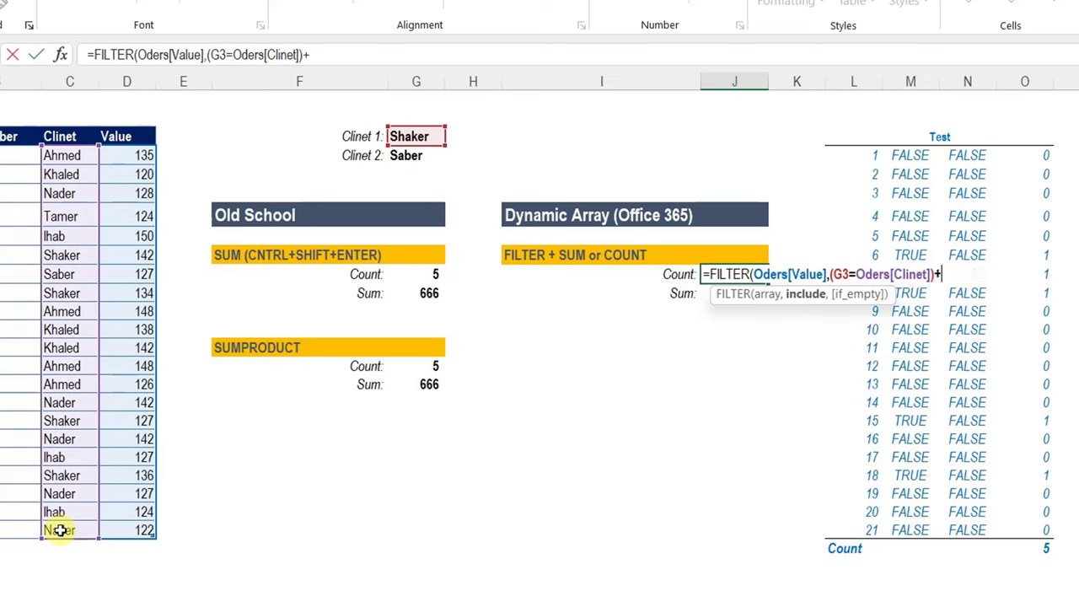
{"action": "left_click", "coordinate": [421, 156]}
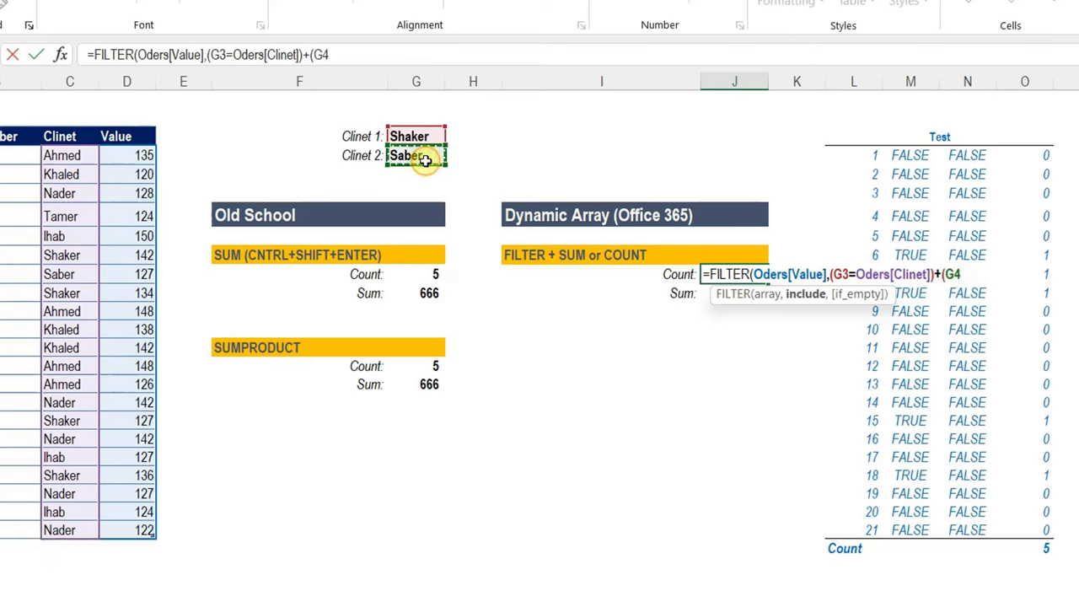
{"action": "type", "text": "="}
{"action": "left_click_drag", "start_coordinate": [67, 157], "coordinate": [73, 525]}
{"action": "type", "text": ")"}
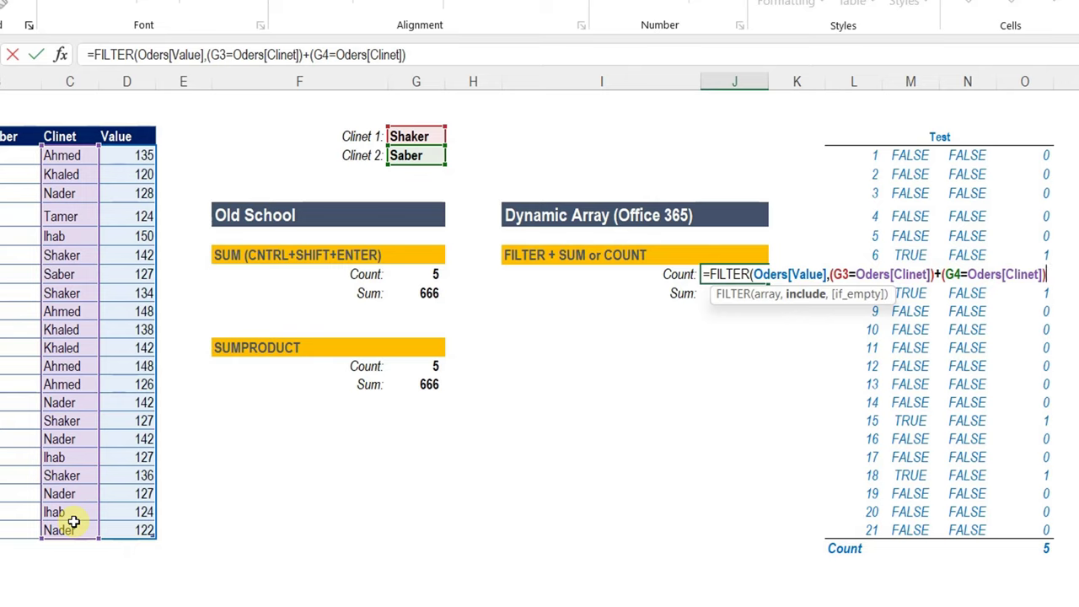
{"action": "type", "text": ")"}
{"action": "key", "text": "Return"}
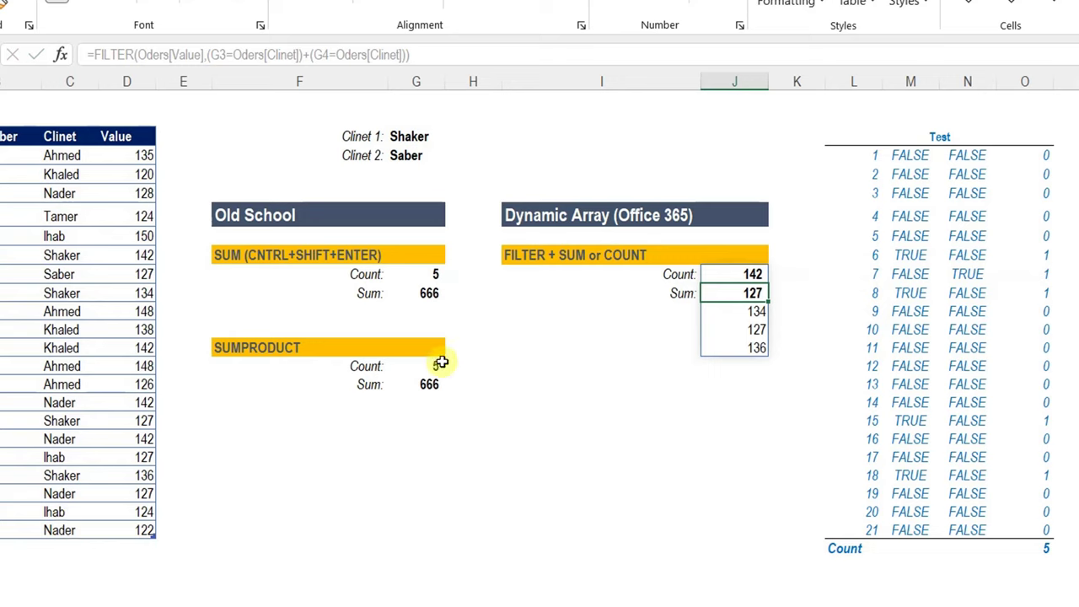
- Review the spilled FILTER results and wrap the J10 formula in COUNT
{"action": "left_click_drag", "start_coordinate": [753, 274], "coordinate": [746, 346]}
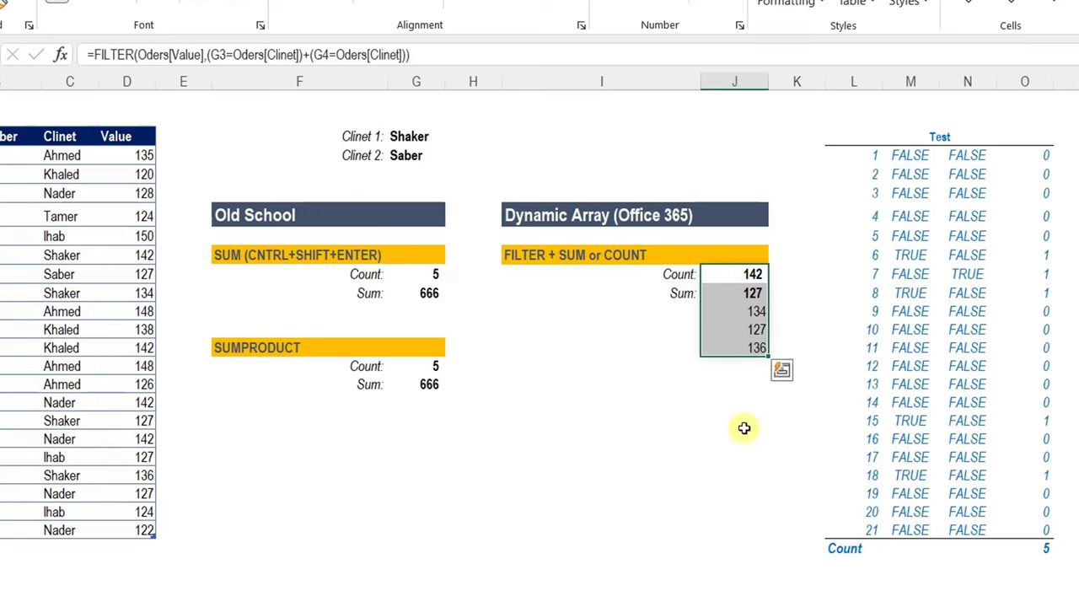
{"action": "left_click", "coordinate": [746, 273]}
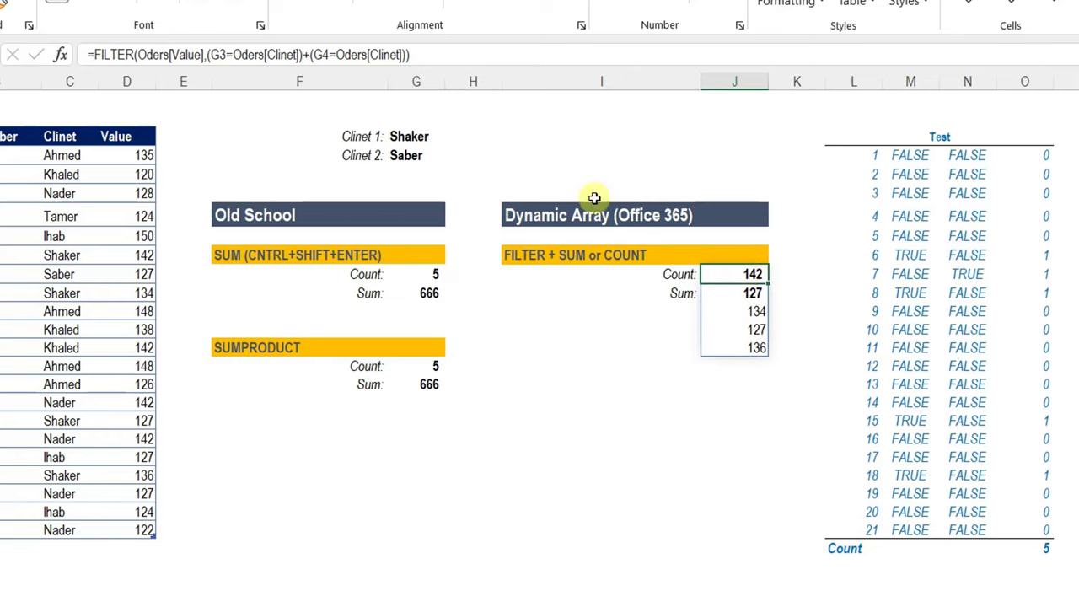
{"action": "left_click", "coordinate": [93, 54]}
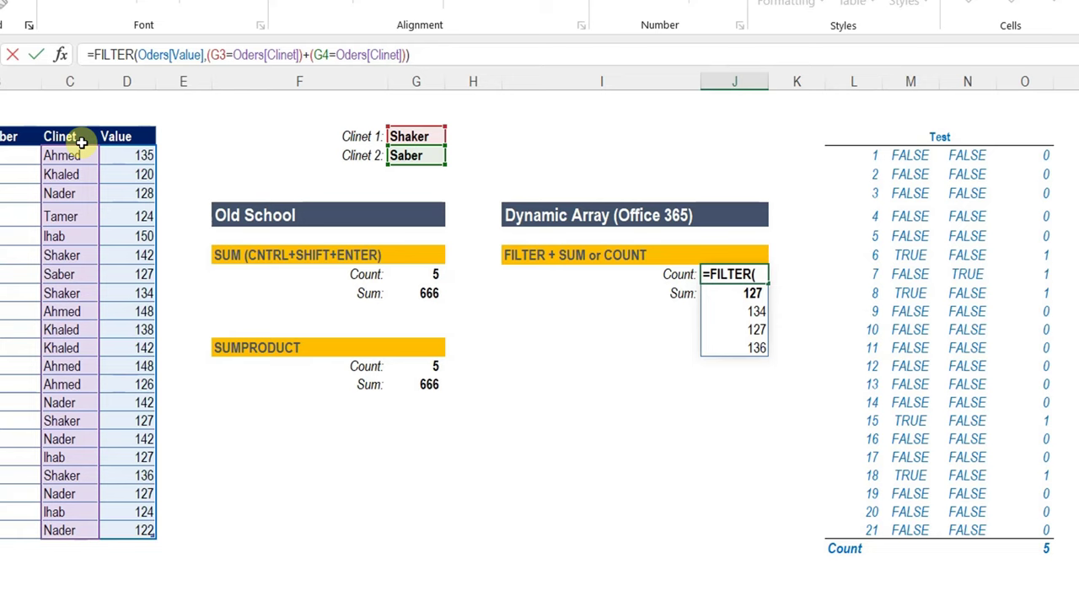
{"action": "type", "text": "Coun"}
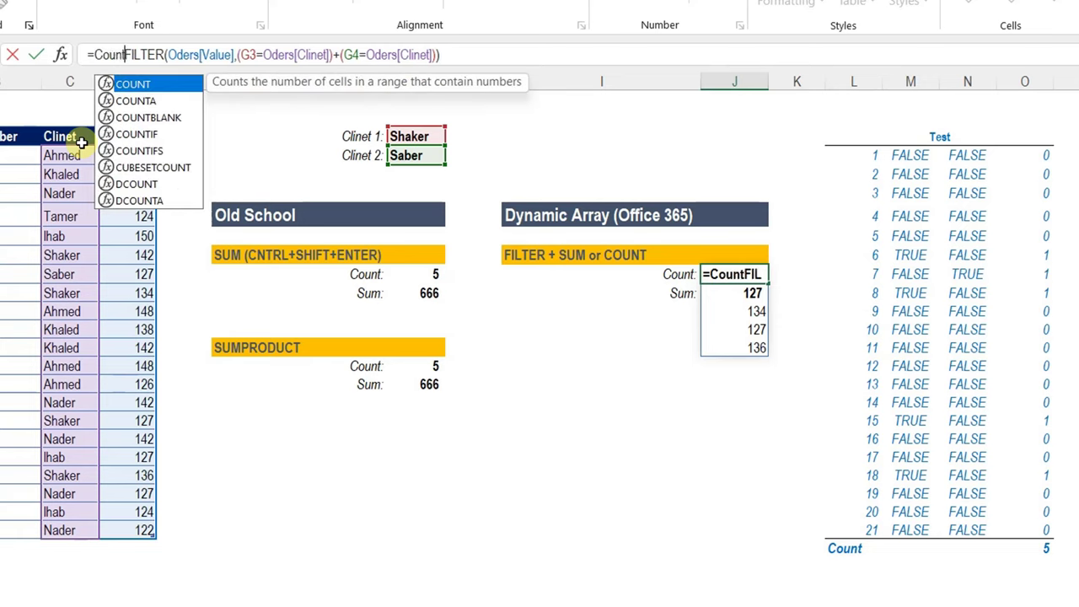
{"action": "key", "text": "Tab"}
{"action": "left_click", "coordinate": [516, 52]}
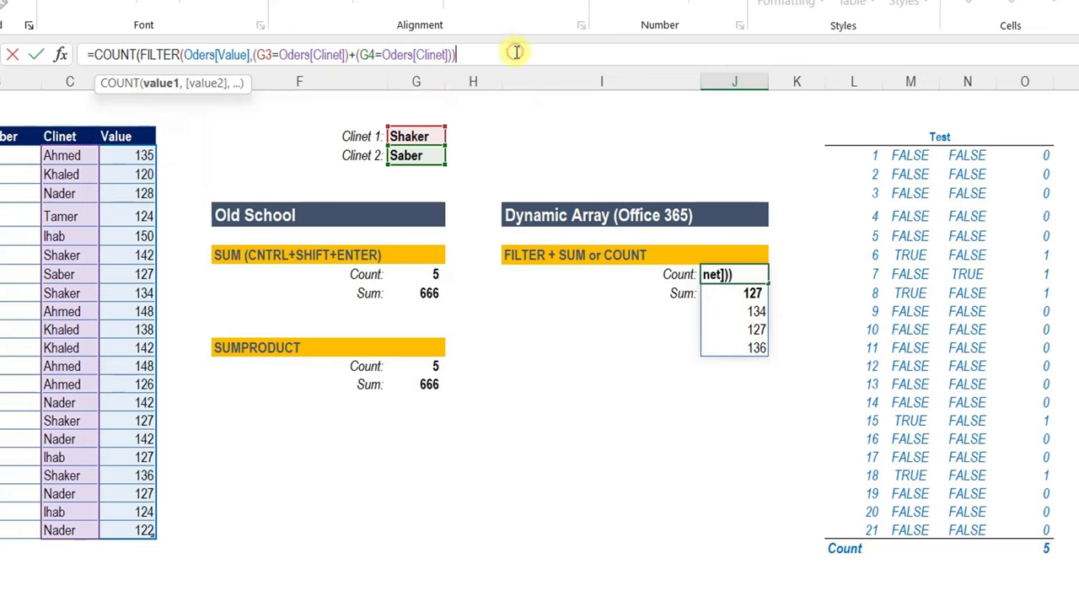
{"action": "type", "text": ")"}
{"action": "key", "text": "Return"}
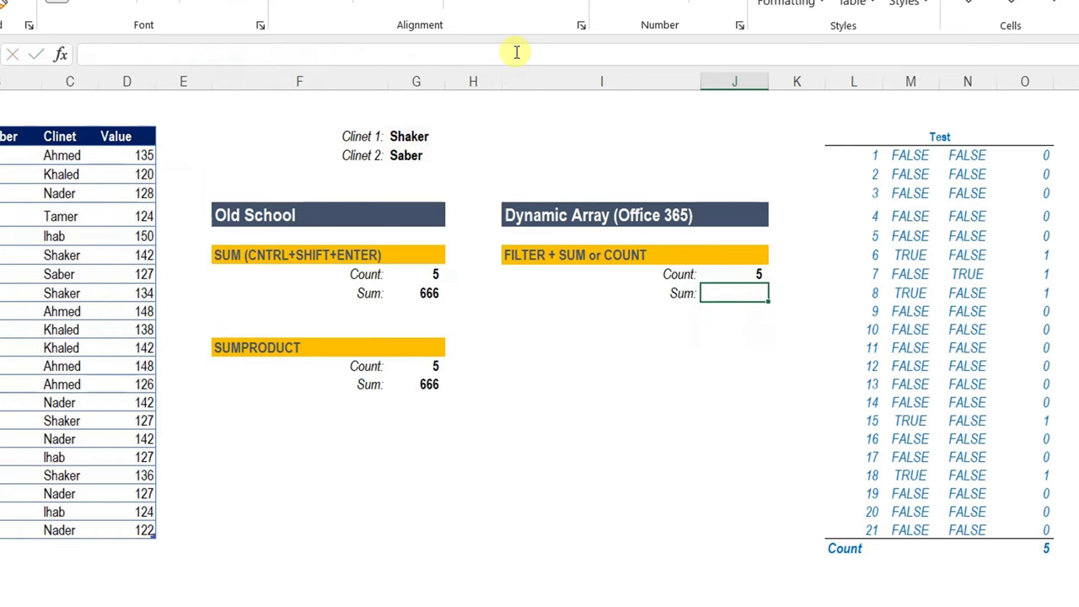
- Copy the full formula text from J10 into the dynamic array Sum cell J11
{"action": "key", "text": "Up"}
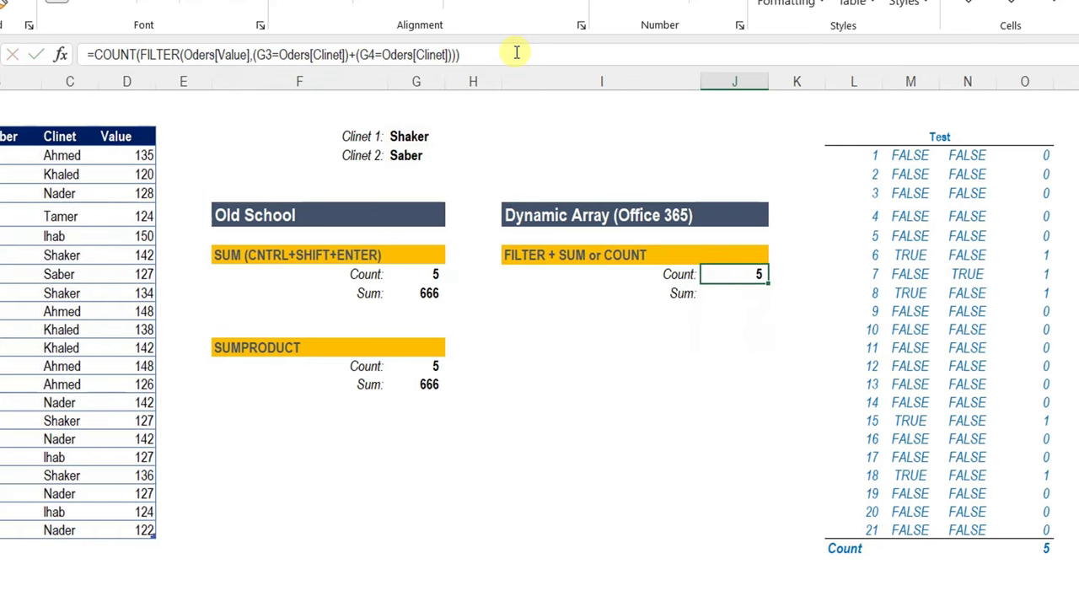
{"action": "triple_click", "coordinate": [465, 54]}
{"action": "key", "text": "ctrl+c"}
{"action": "key", "text": "Escape"}
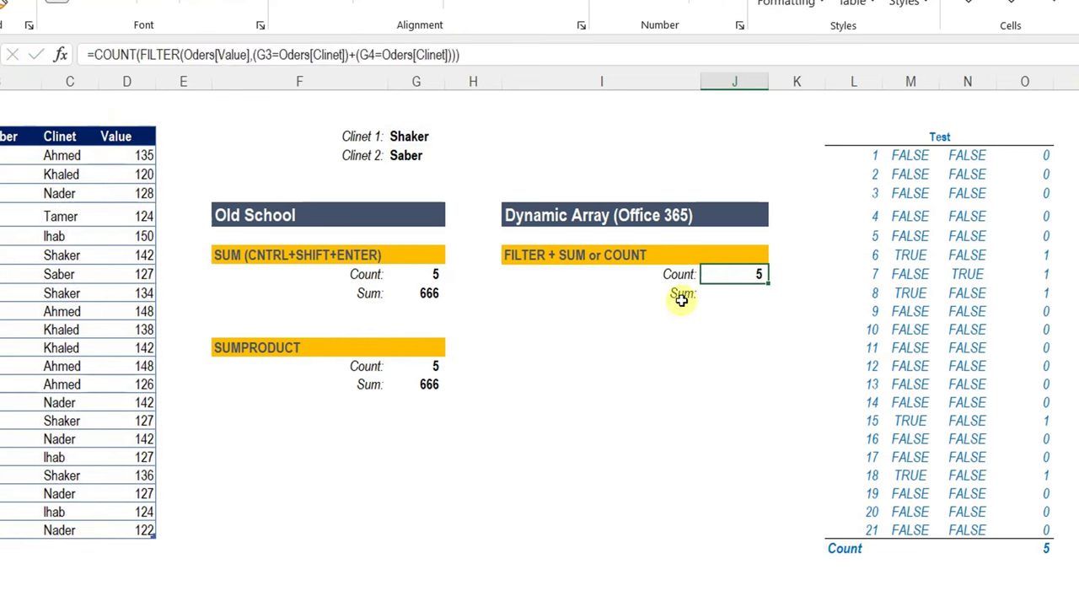
{"action": "left_click", "coordinate": [730, 293]}
{"action": "left_click", "coordinate": [236, 56]}
{"action": "key", "text": "ctrl+v"}
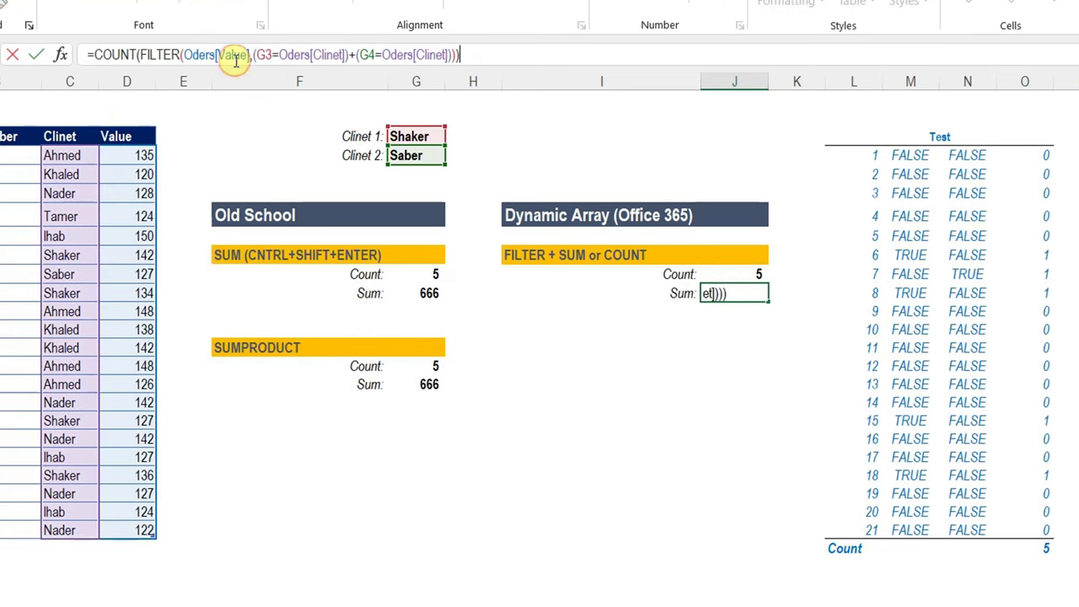
- Replace COUNT with SUM in the J11 formula and return to the Count formula in J10
{"action": "double_click", "coordinate": [112, 54]}
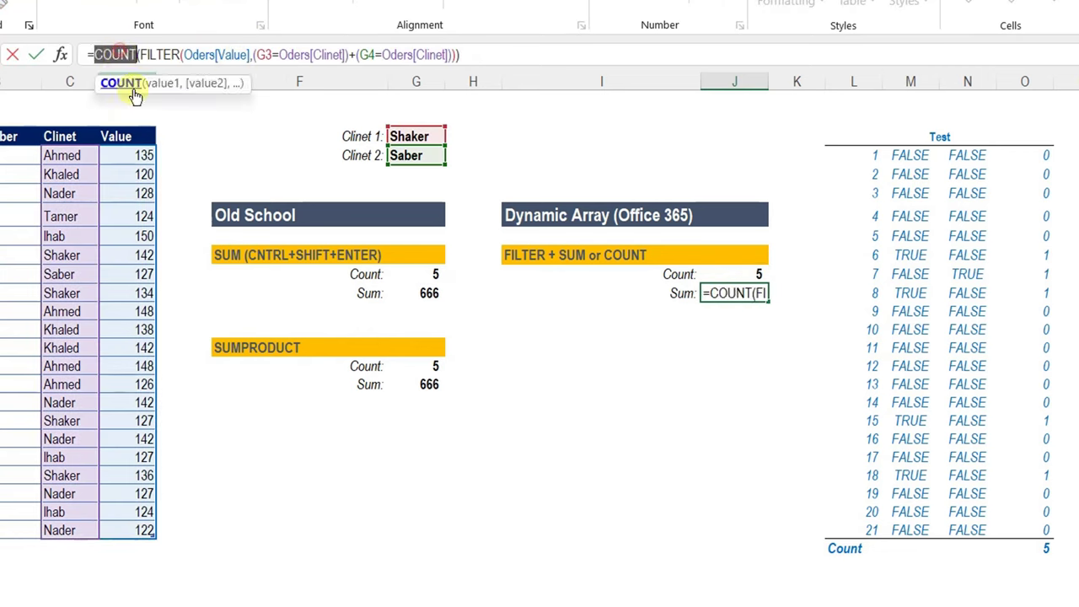
{"action": "type", "text": "Sum"}
{"action": "key", "text": "ctrl+Return"}
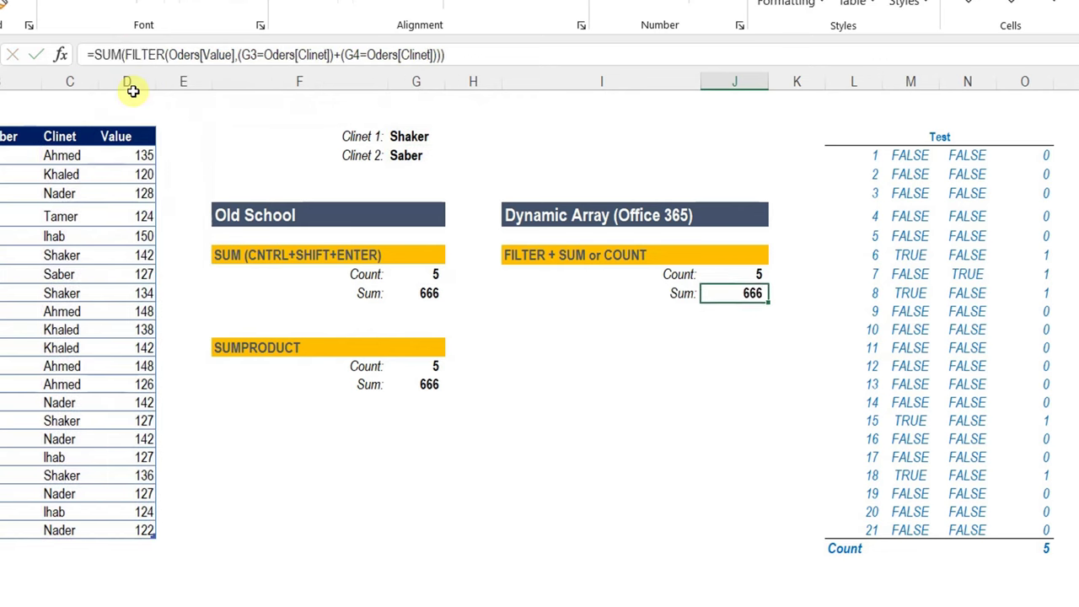
{"action": "key", "text": "Up"}
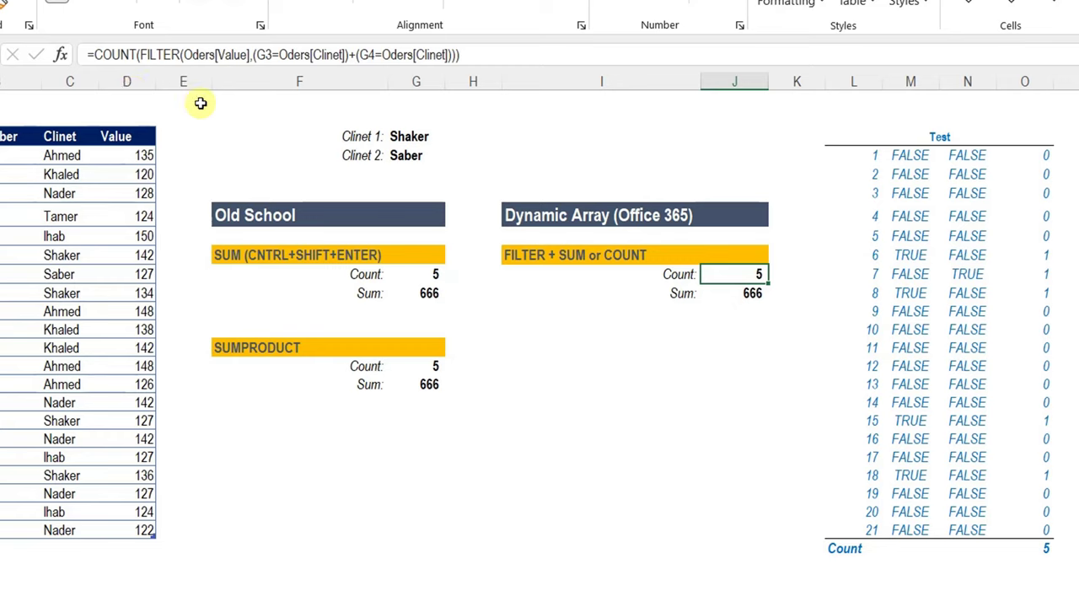
- Set client 2 in G4 to the same client as client 1 and compare the SUM array results with the FILTER-based results
{"action": "left_click", "coordinate": [405, 156]}
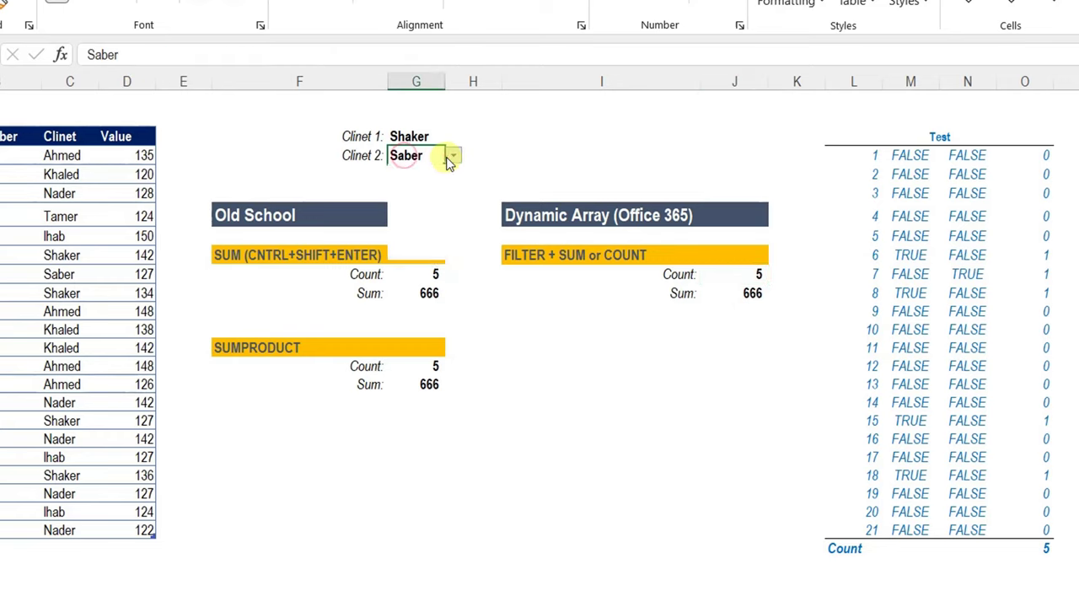
{"action": "left_click", "coordinate": [452, 155]}
{"action": "left_click", "coordinate": [428, 242]}
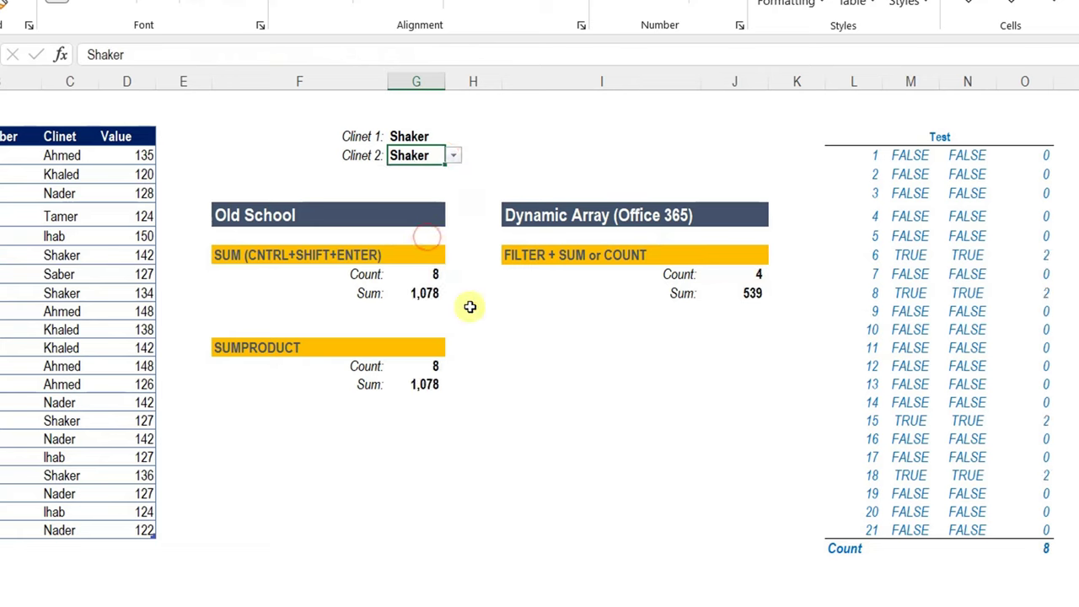
{"action": "left_click_drag", "start_coordinate": [411, 272], "coordinate": [417, 292]}
{"action": "left_click_drag", "start_coordinate": [742, 274], "coordinate": [748, 294]}
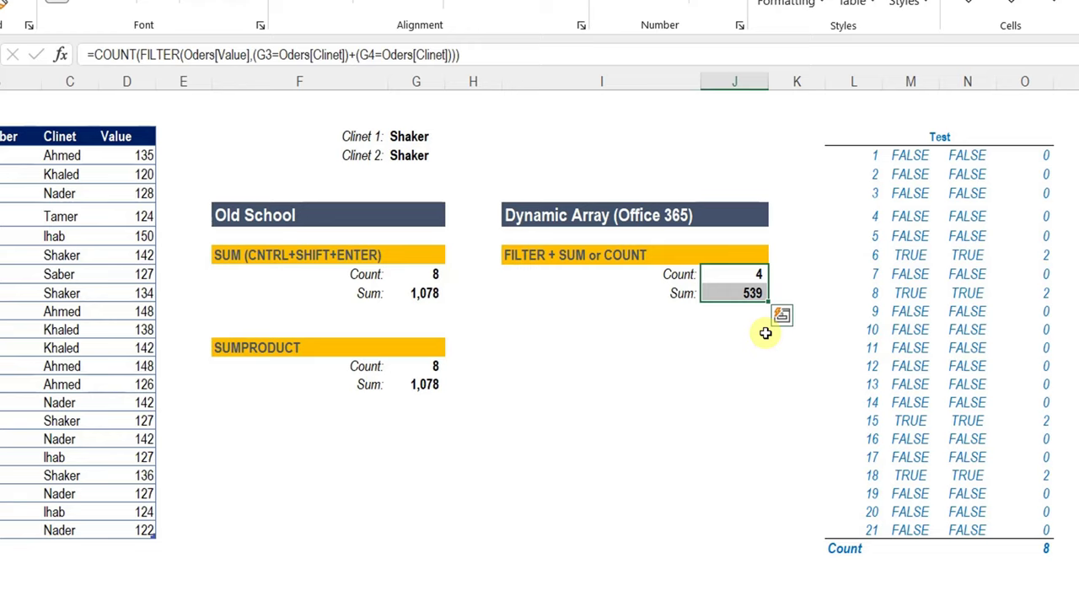
{"action": "left_click", "coordinate": [629, 363]}
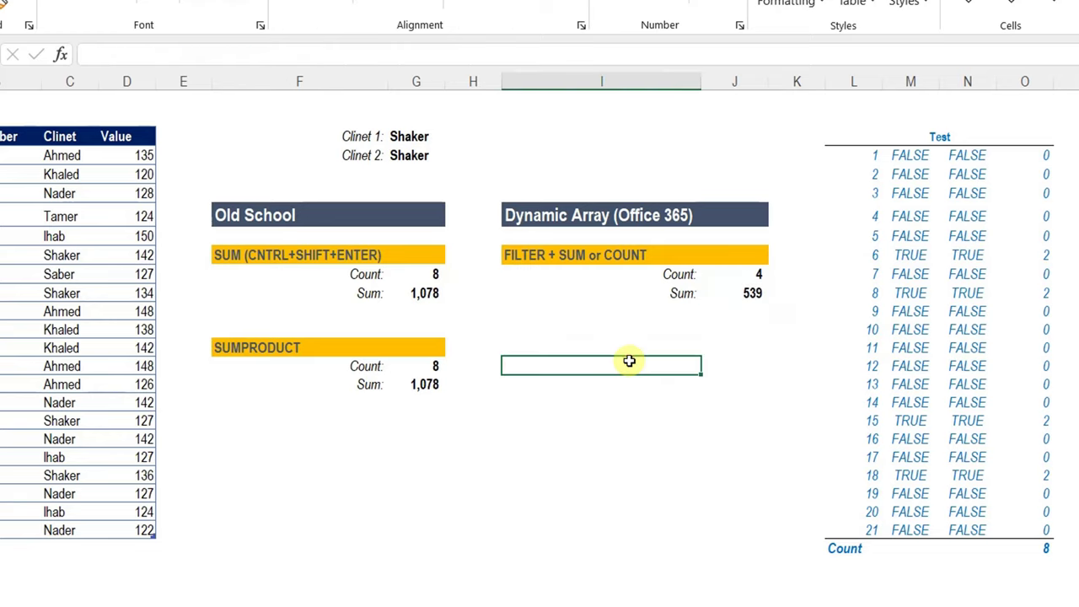